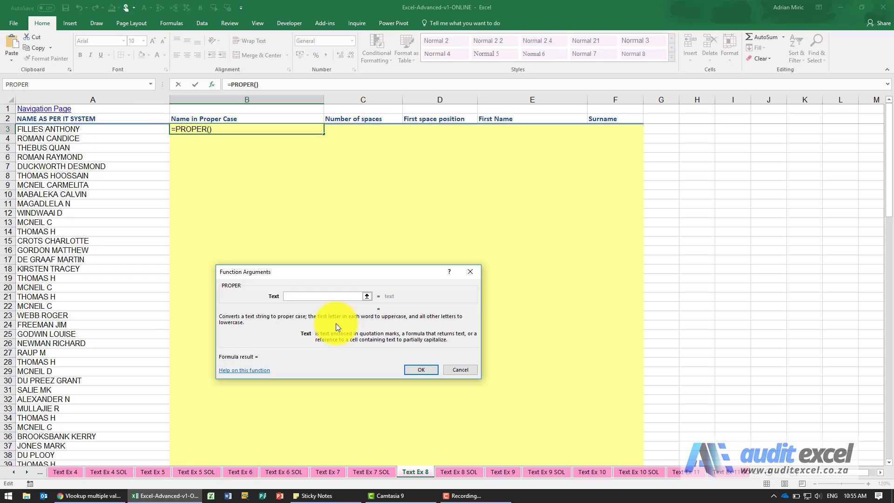
Complete the PROPER formula in B3 with A3 as its text and fill it down the Name in Proper Case column
{"action": "left_click", "coordinate": [125, 131]}
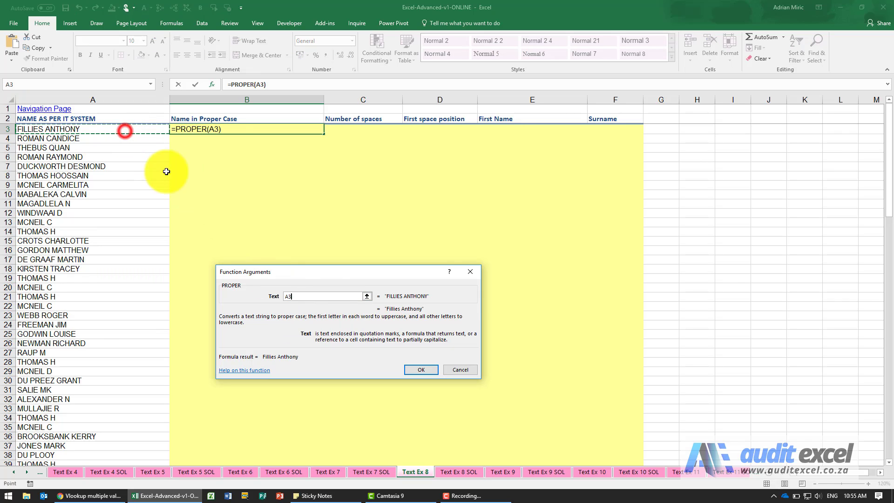
{"action": "left_click", "coordinate": [420, 368]}
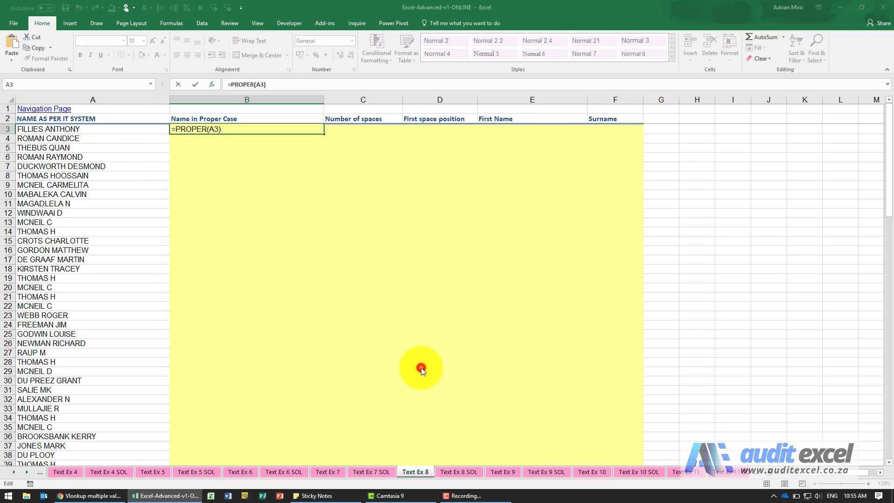
{"action": "double_click", "coordinate": [323, 135]}
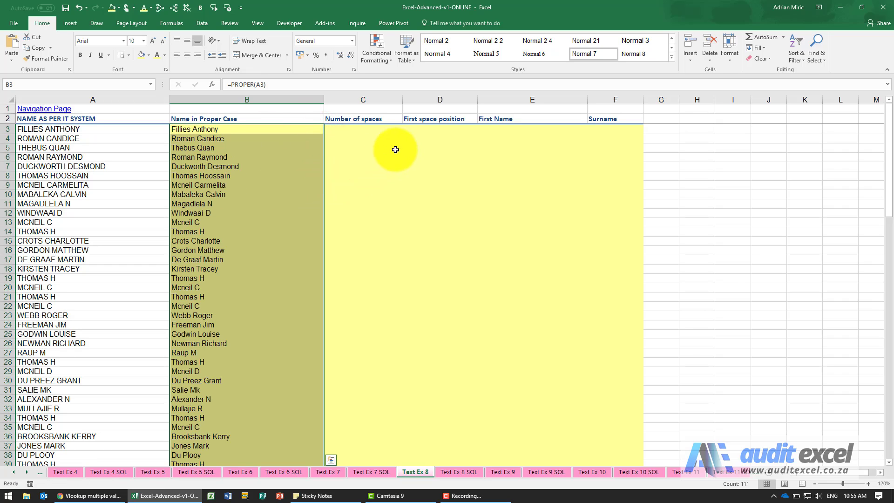
Insert a FIND function in D3 that looks for a space " " within B3, leaving the start number empty
{"action": "left_click", "coordinate": [433, 132]}
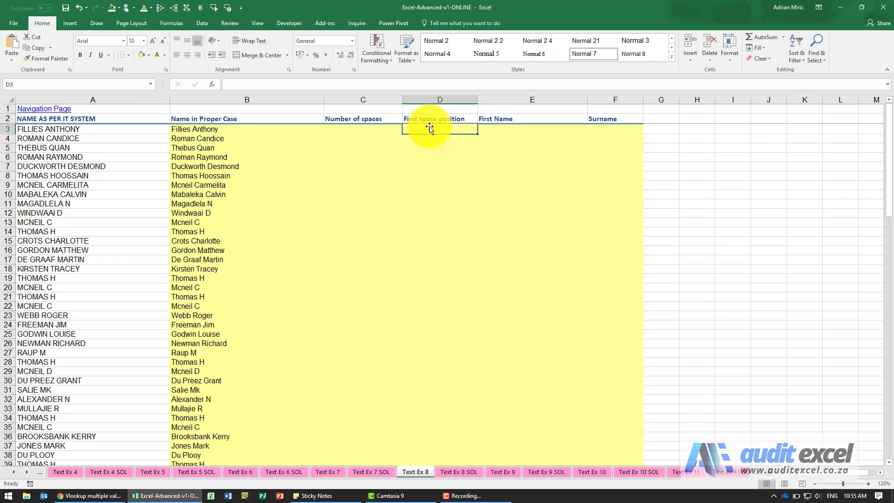
{"action": "left_click", "coordinate": [212, 84]}
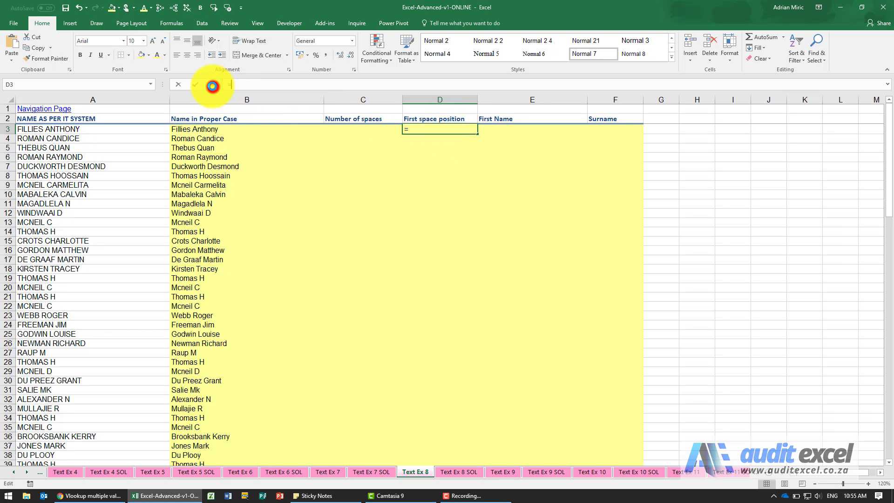
{"action": "left_click", "coordinate": [341, 320]}
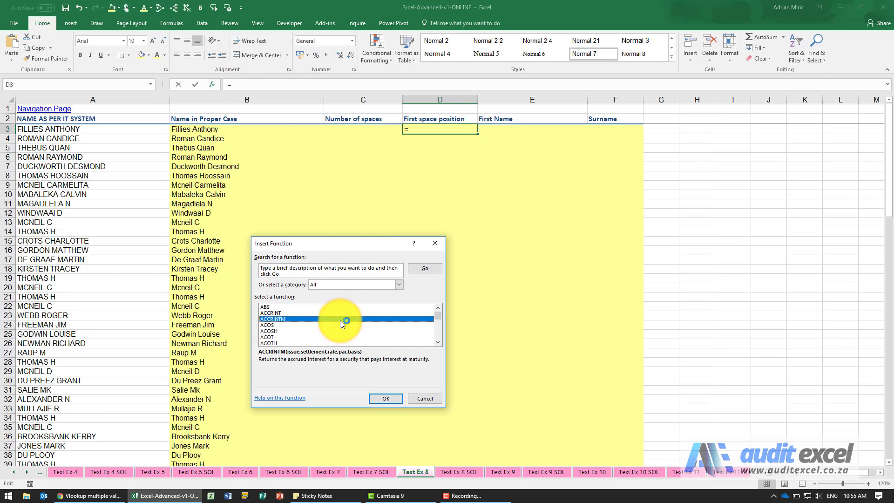
{"action": "type", "text": "find"}
{"action": "key", "text": "Return"}
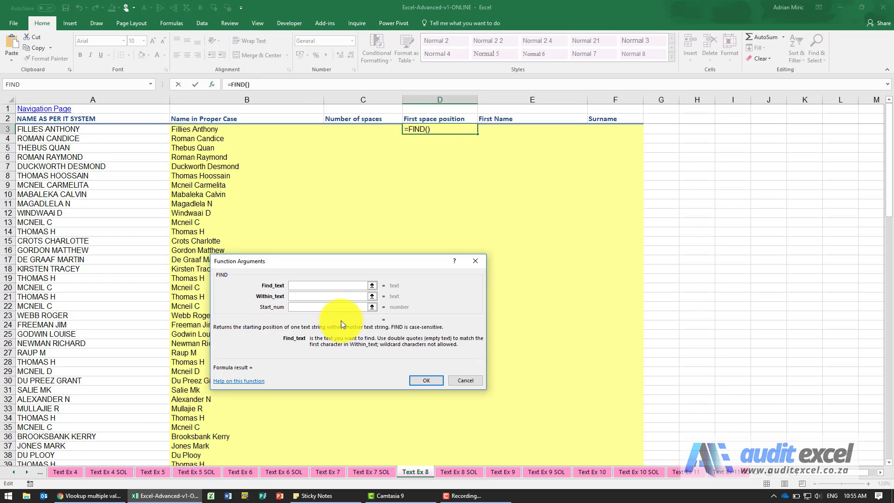
{"action": "left_click", "coordinate": [324, 283]}
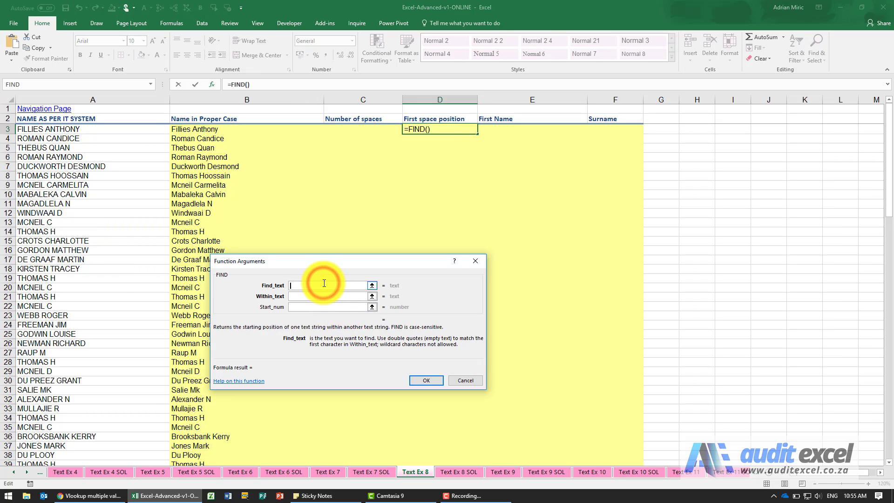
{"action": "type", "text": "\" \""}
{"action": "left_click", "coordinate": [311, 295]}
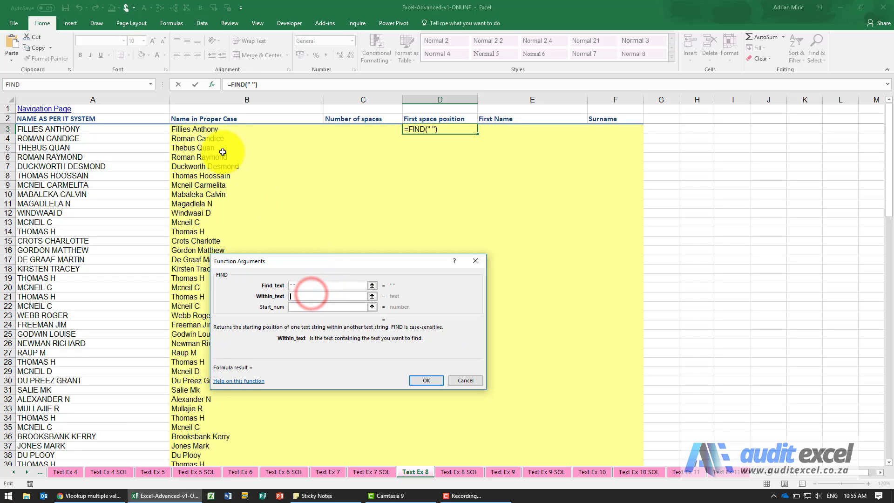
{"action": "key", "text": "Tab"}
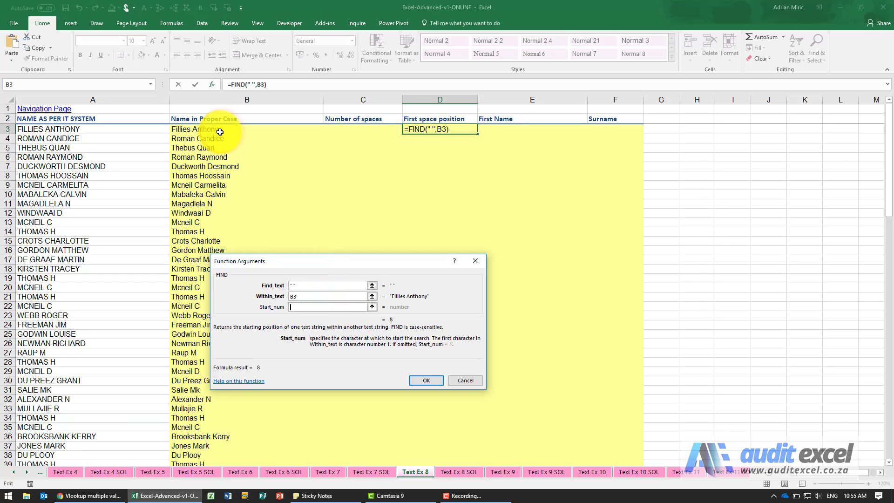
{"action": "left_click", "coordinate": [417, 379]}
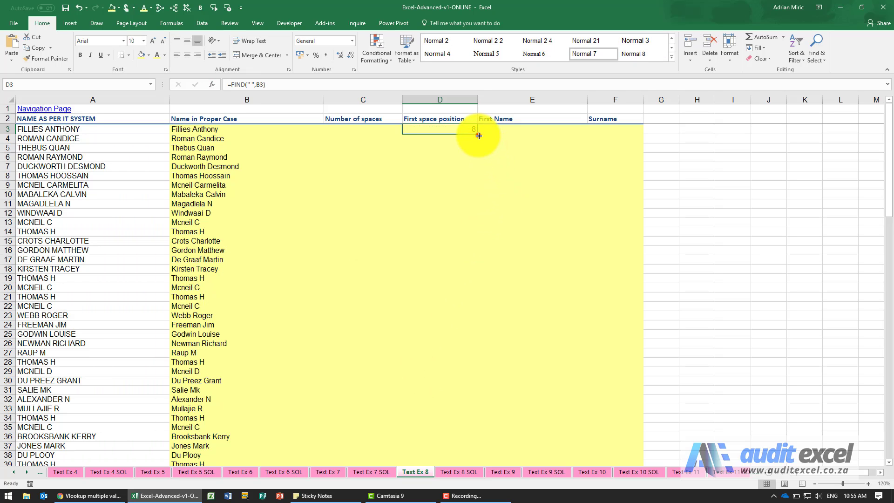
Fill the FIND formula from D3 down to D113 and return to D3
{"action": "left_click_drag", "start_coordinate": [478, 136], "coordinate": [470, 445]}
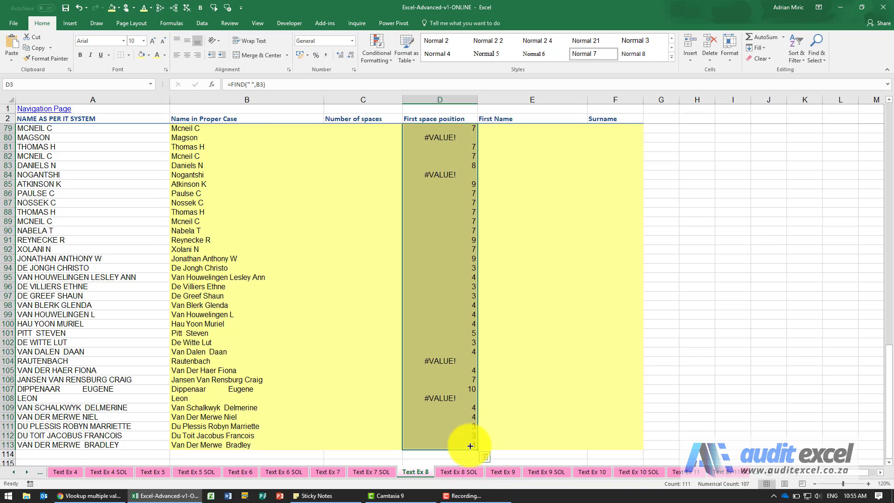
{"action": "key", "text": "Up"}
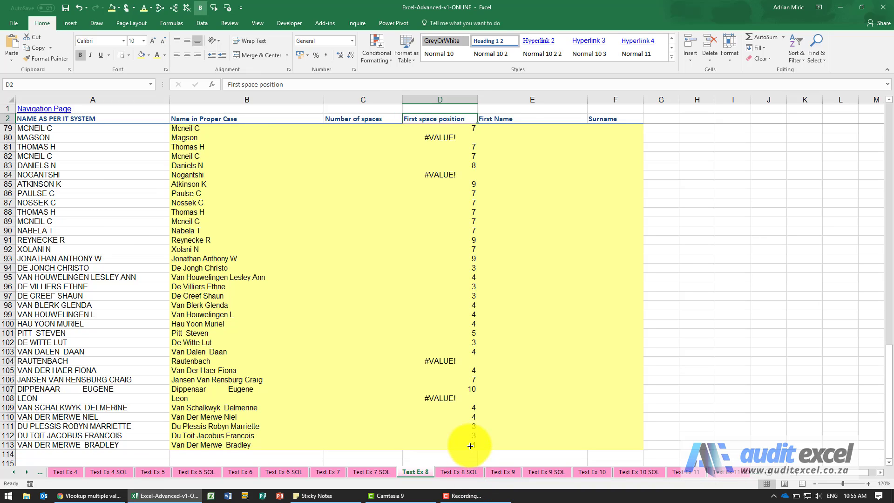
{"action": "key", "text": "Down"}
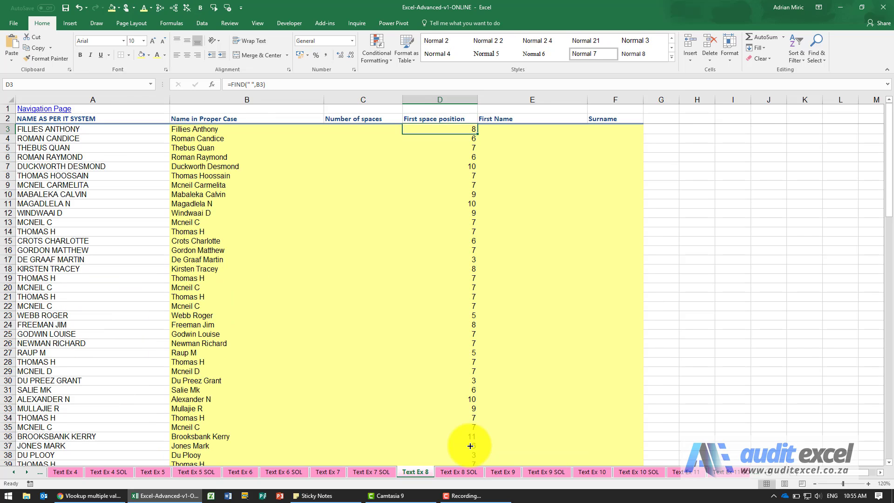
Insert a MID function in E3 with text B3, start number D3+1 and 100 characters
{"action": "left_click", "coordinate": [511, 132]}
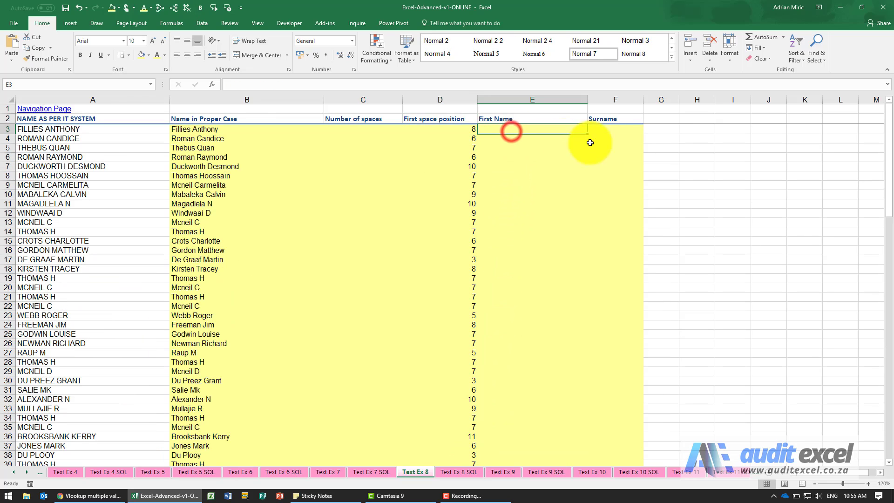
{"action": "left_click", "coordinate": [538, 130]}
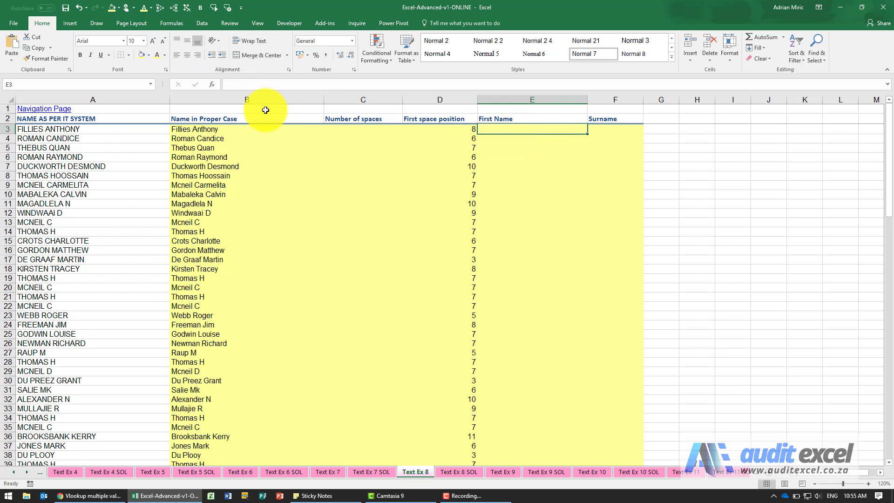
{"action": "left_click", "coordinate": [211, 85]}
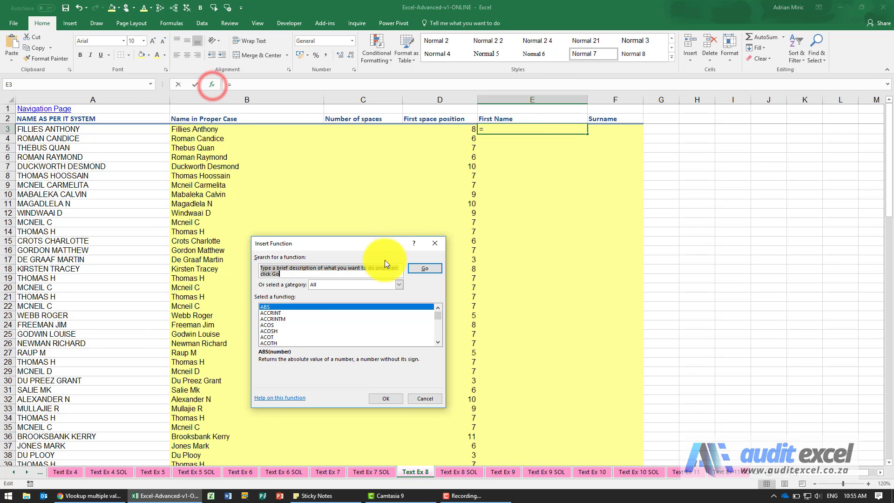
{"action": "left_click", "coordinate": [360, 318]}
{"action": "type", "text": "mid"}
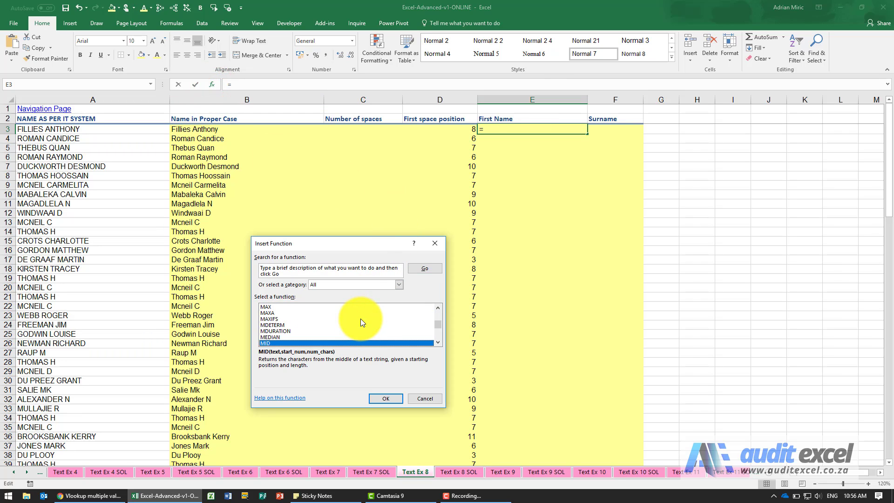
{"action": "key", "text": "Return"}
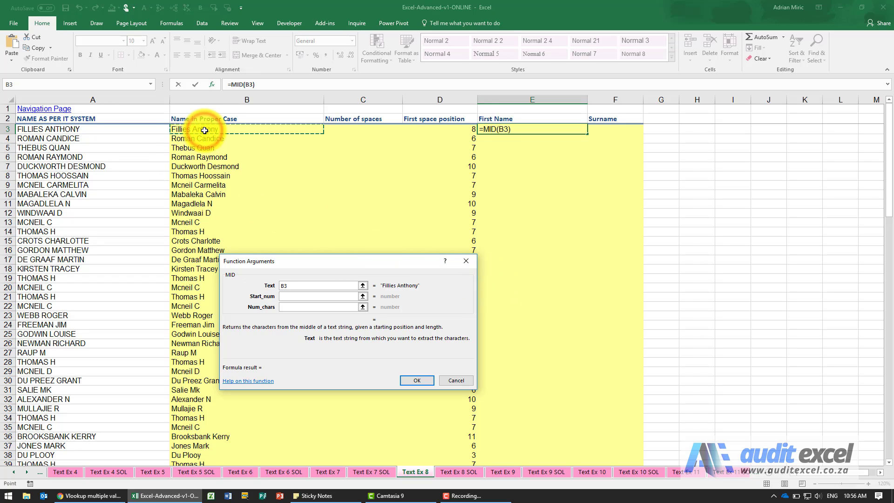
{"action": "key", "text": "Tab"}
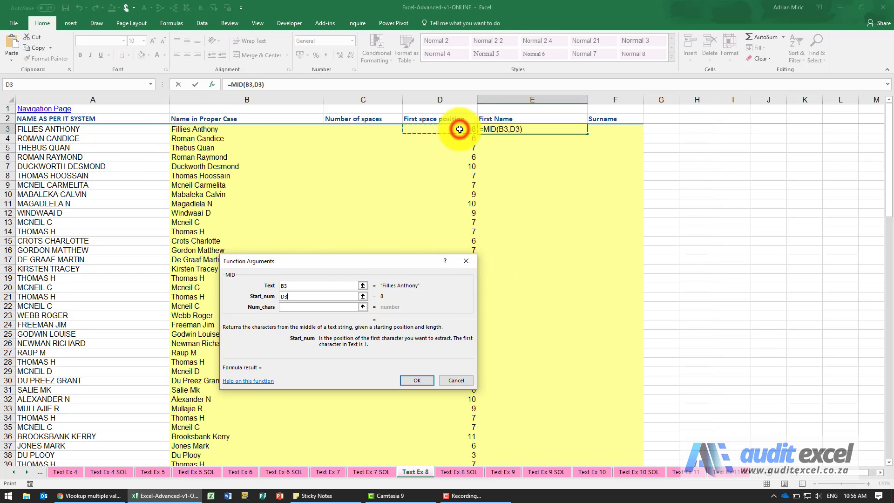
{"action": "key", "text": "Tab"}
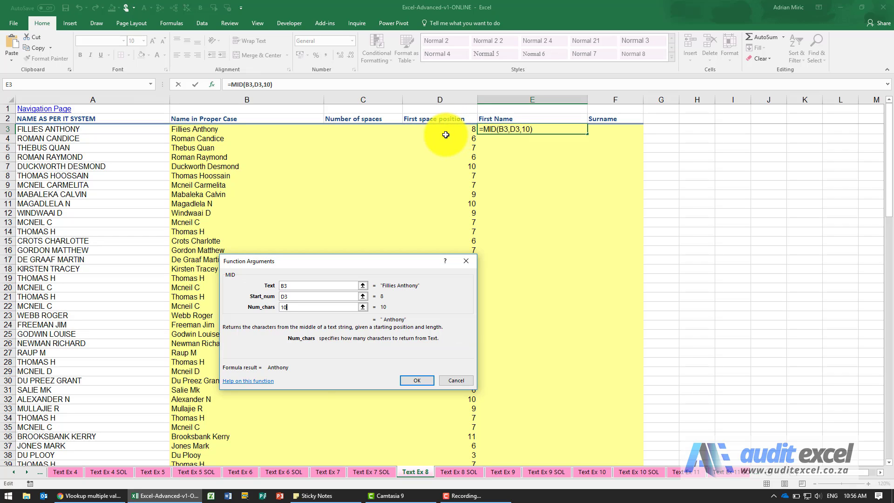
{"action": "left_click", "coordinate": [322, 294]}
{"action": "type", "text": "+1"}
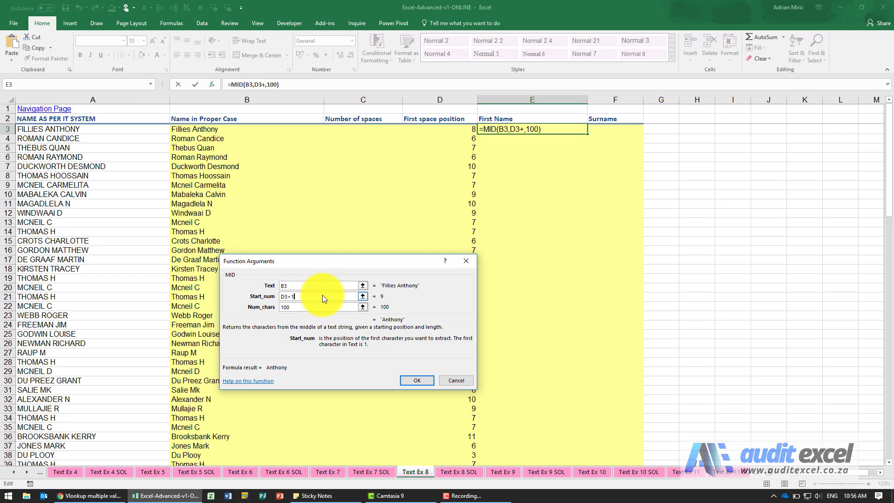
{"action": "left_click", "coordinate": [428, 378]}
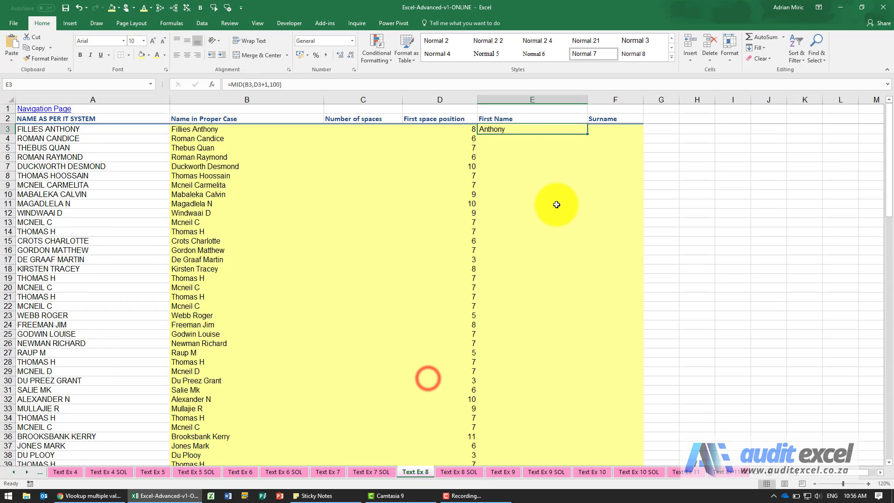
Fill the MID formula from E3 down the First Name column and check the extracted names
{"action": "double_click", "coordinate": [589, 135]}
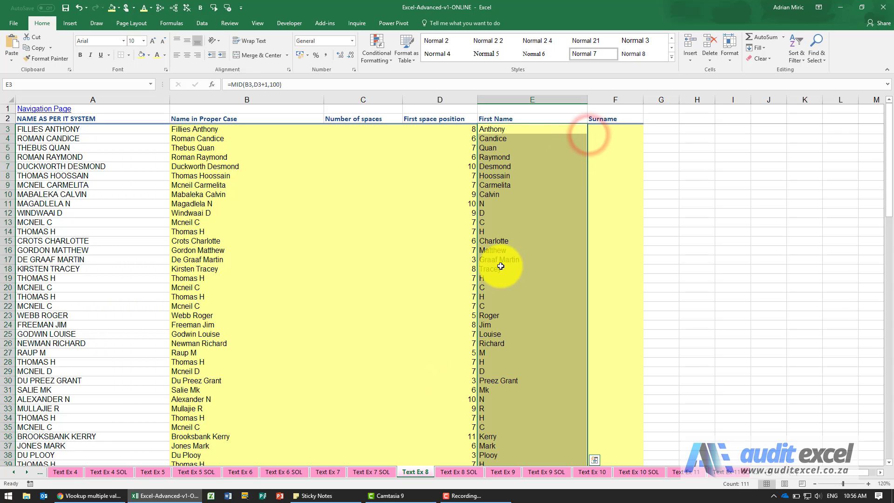
{"action": "scroll", "coordinate": [512, 266], "scroll_direction": "down", "scroll_amount": 8}
{"action": "scroll", "coordinate": [530, 269], "scroll_direction": "down", "scroll_amount": 9}
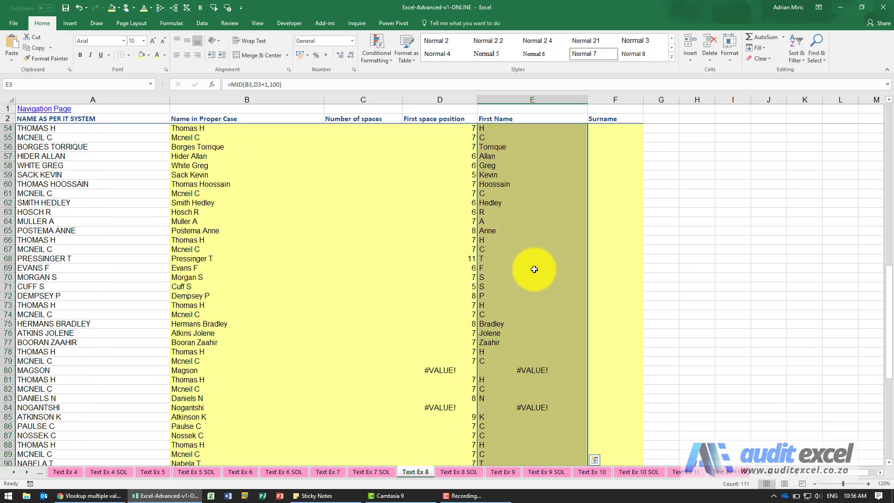
{"action": "scroll", "coordinate": [515, 314], "scroll_direction": "up", "scroll_amount": 17}
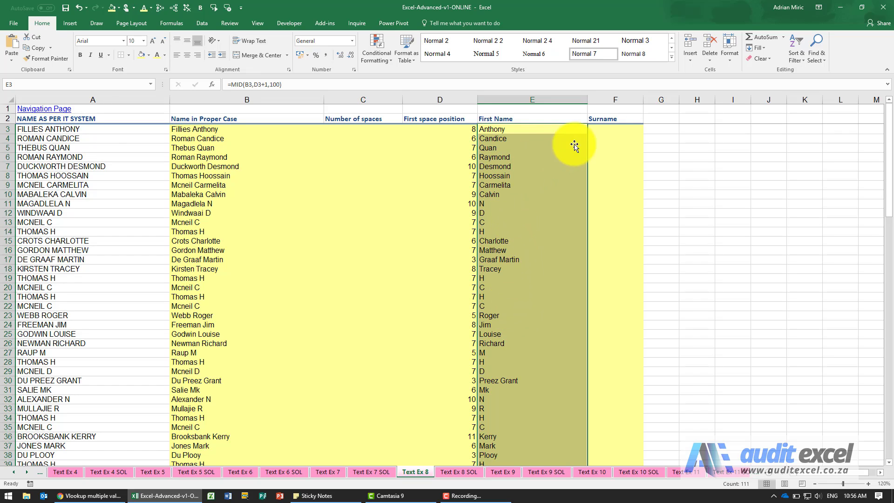
Enter the formula =LEFT(B3,D3) in the first Surname cell, F3
{"action": "left_click", "coordinate": [609, 130]}
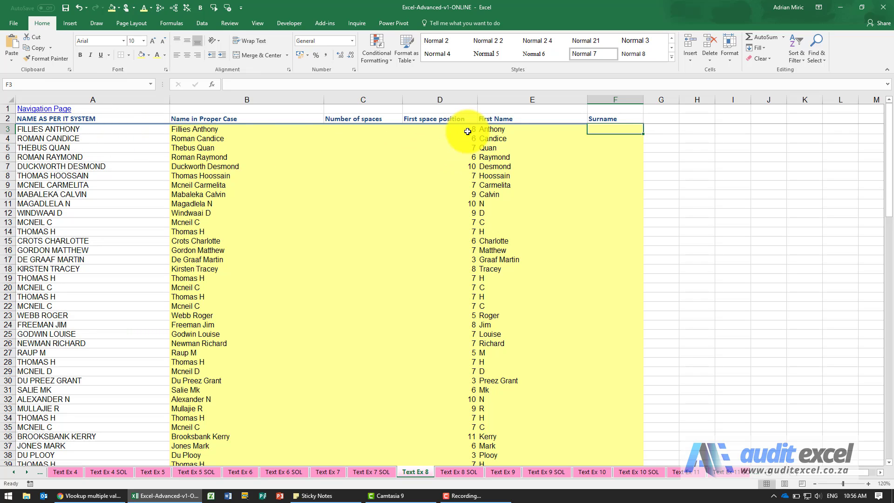
{"action": "type", "text": "=le"}
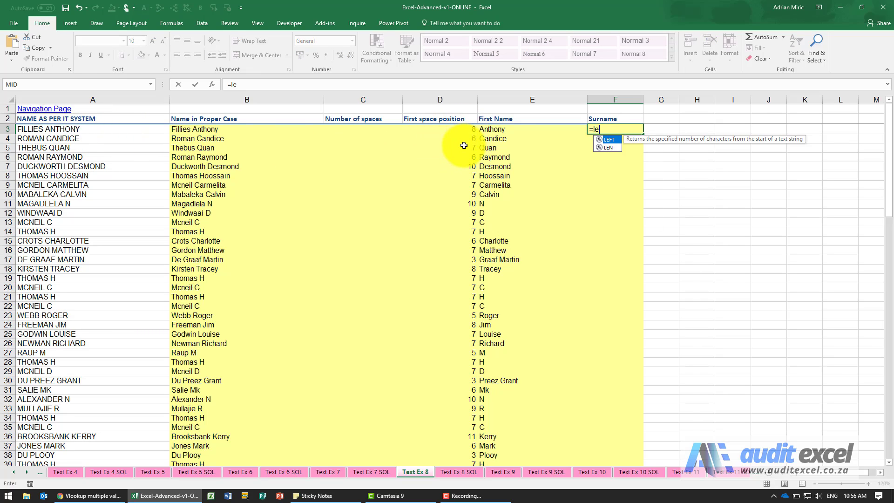
{"action": "type", "text": "ft("}
{"action": "key", "text": "Left"}
{"action": "key", "text": "Left"}
{"action": "key", "text": "Left"}
{"action": "key", "text": "Left"}
{"action": "key", "text": "Left"}
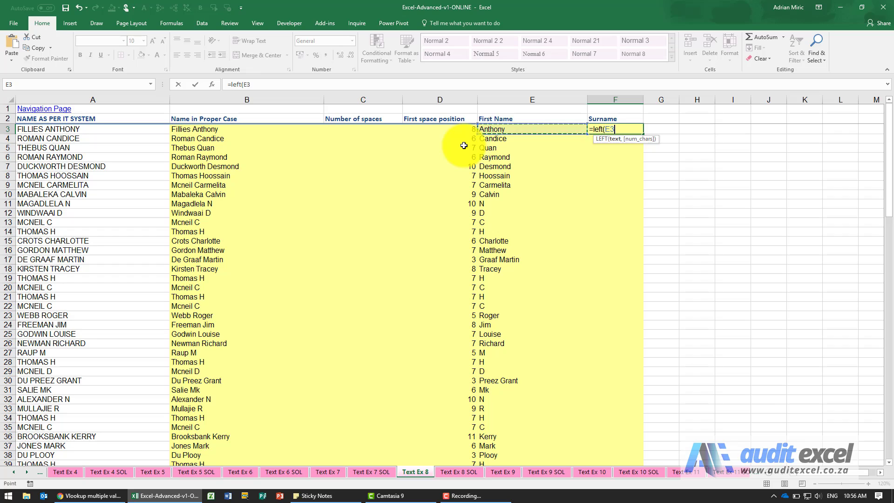
{"action": "key", "text": "Right"}
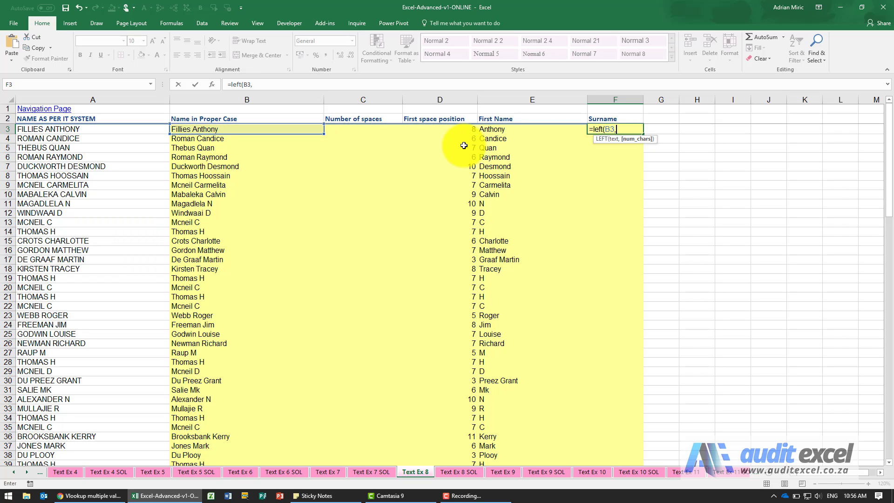
{"action": "type", "text": ","}
{"action": "key", "text": "Left"}
{"action": "key", "text": "Left"}
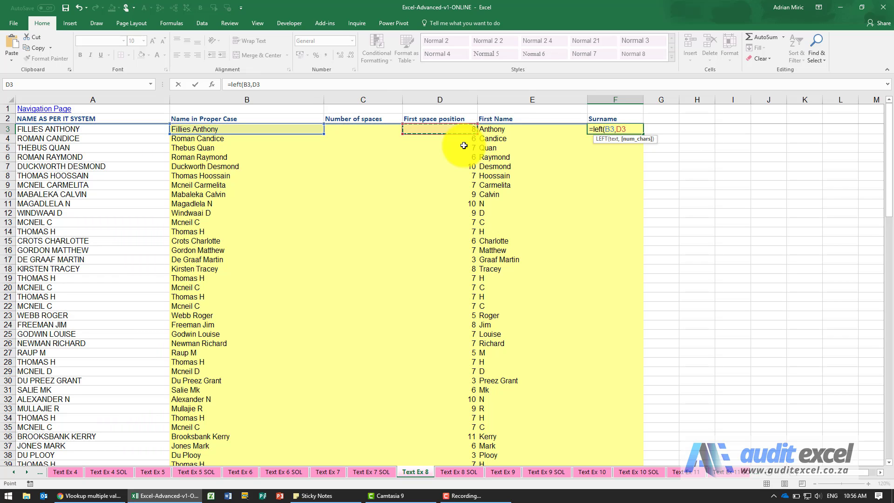
{"action": "type", "text": ")"}
{"action": "key", "text": "ctrl+Return"}
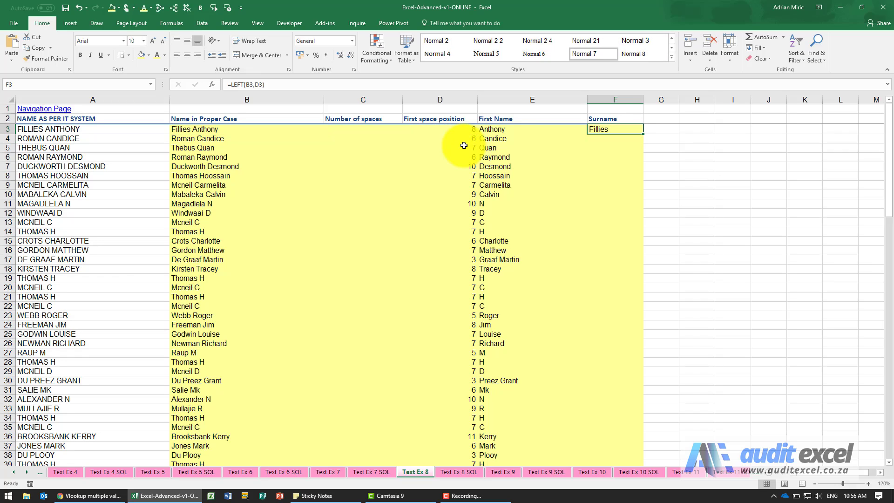
Change the number of characters in F3's LEFT function to D3-1
{"action": "left_click", "coordinate": [213, 84]}
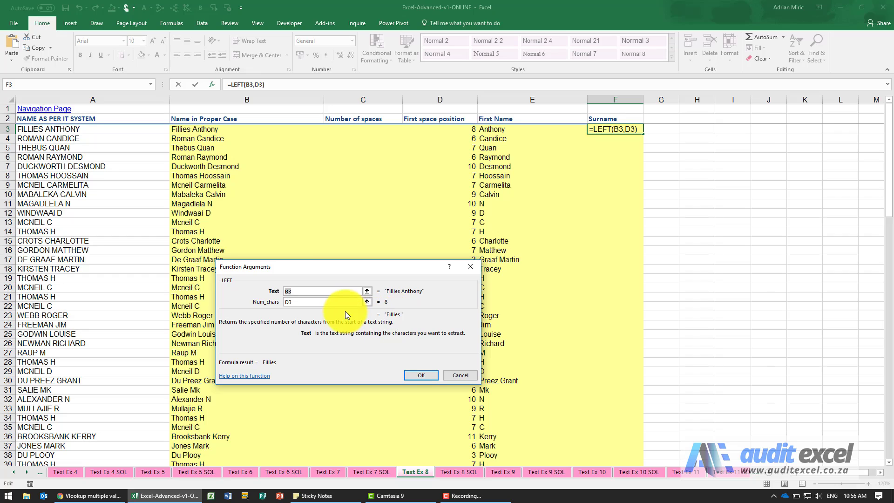
{"action": "left_click", "coordinate": [342, 302]}
{"action": "type", "text": "-"}
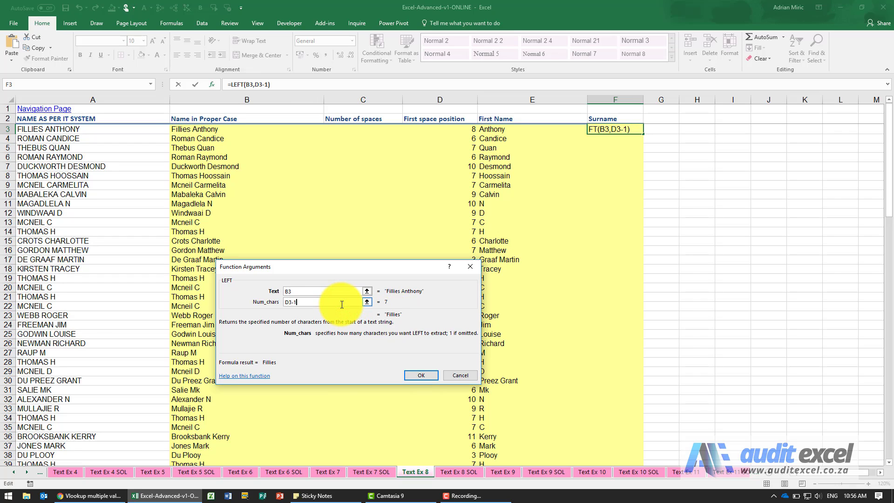
{"action": "type", "text": "1"}
{"action": "key", "text": "Return"}
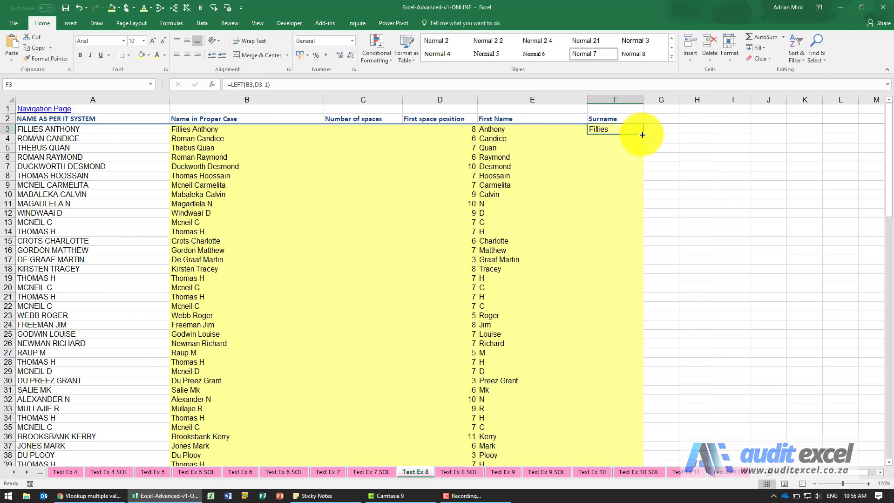
Fill the LEFT formula from F3 down the Surname column and check the rows with multi-word and single-word names
{"action": "double_click", "coordinate": [642, 135]}
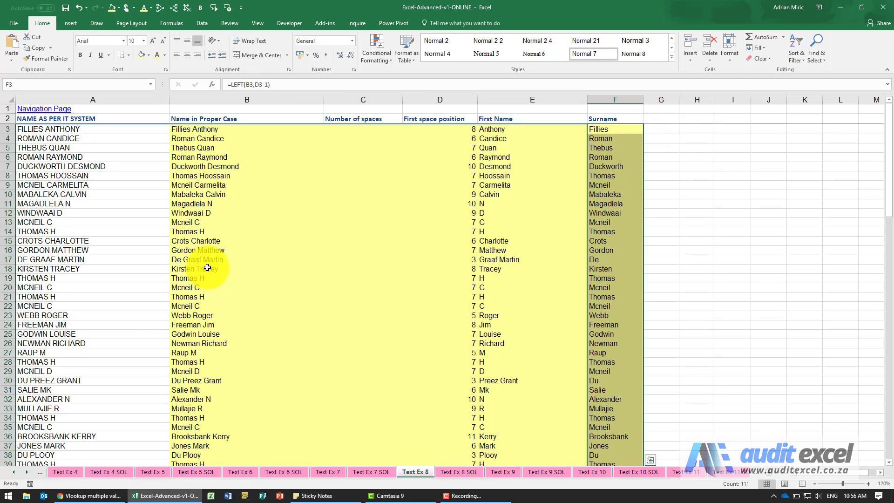
{"action": "left_click", "coordinate": [99, 259]}
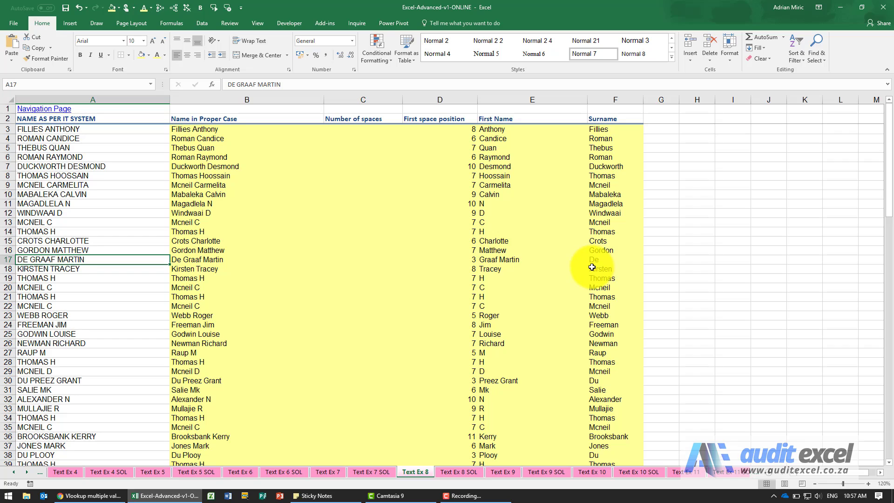
{"action": "left_click", "coordinate": [218, 257]}
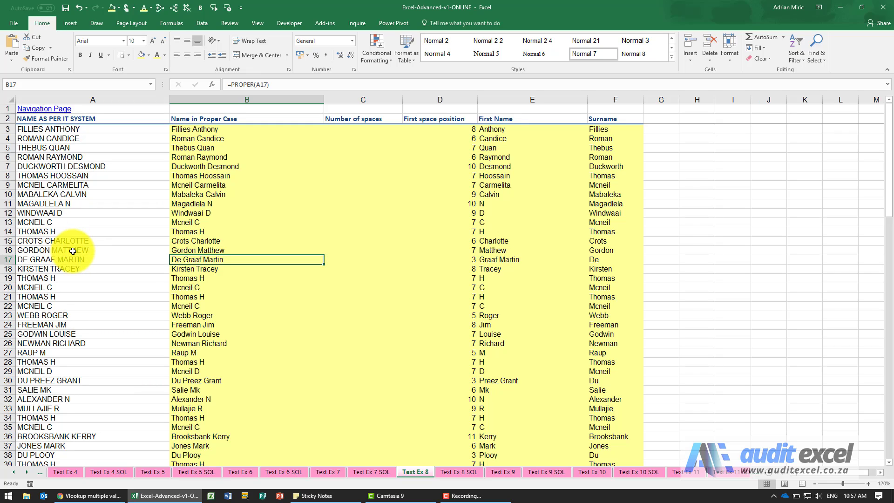
{"action": "left_click", "coordinate": [363, 129]}
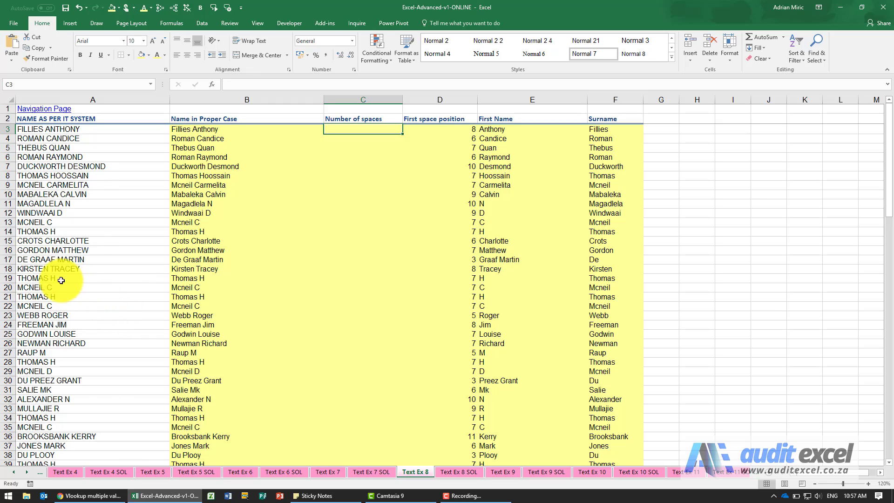
{"action": "scroll", "coordinate": [110, 308], "scroll_direction": "down", "scroll_amount": 18}
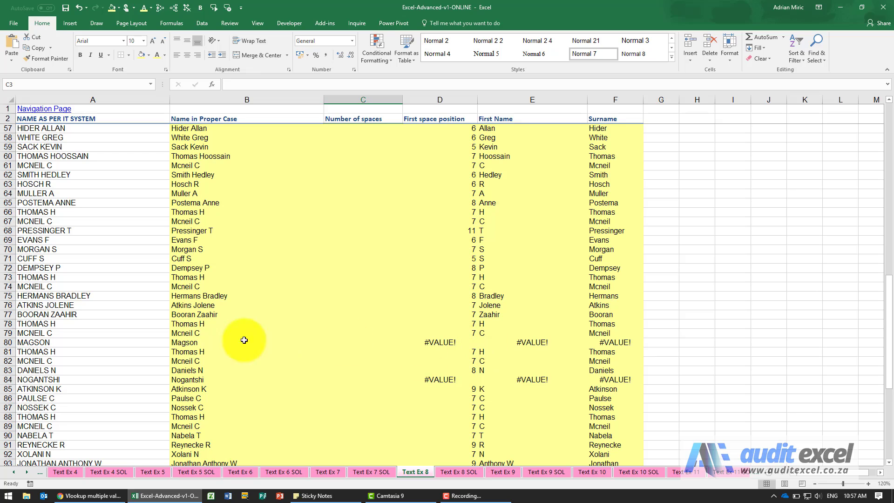
{"action": "left_click", "coordinate": [61, 342]}
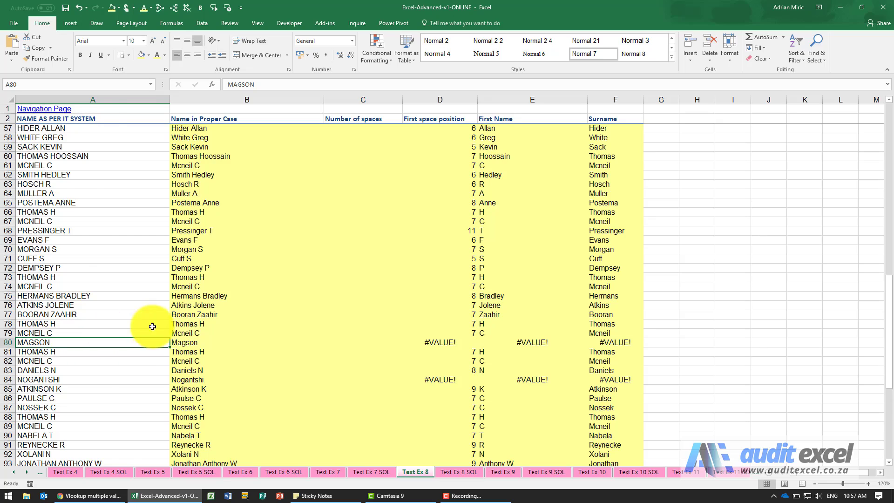
{"action": "scroll", "coordinate": [214, 295], "scroll_direction": "up", "scroll_amount": 16}
{"action": "scroll", "coordinate": [219, 289], "scroll_direction": "up", "scroll_amount": 2}
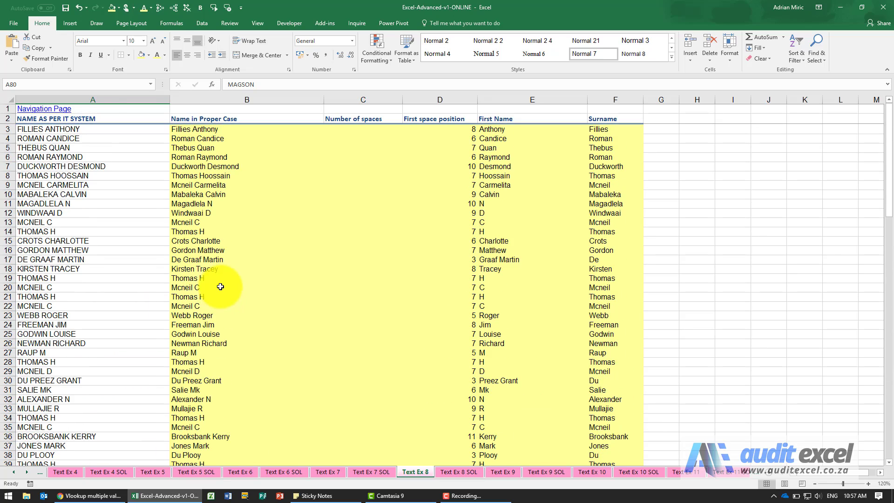
Insert a SUBSTITUTE function in C3 with text A3, old text " " and new text ""
{"action": "left_click", "coordinate": [363, 131]}
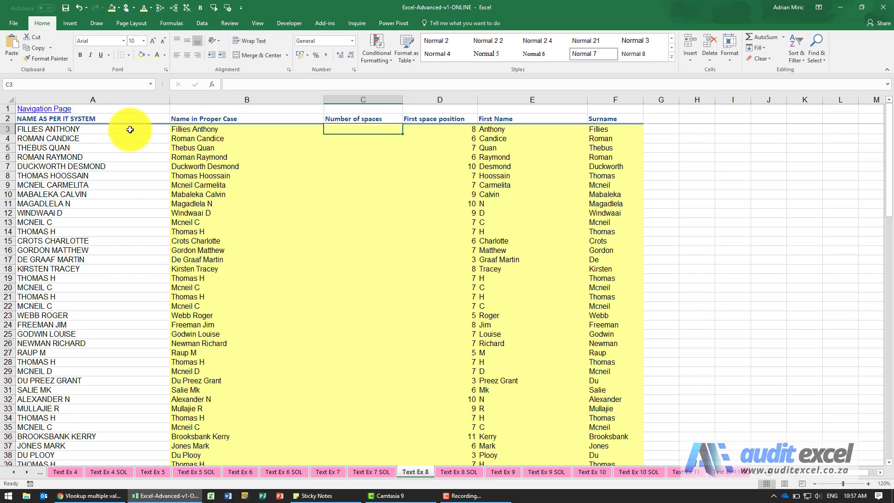
{"action": "left_click", "coordinate": [116, 131]}
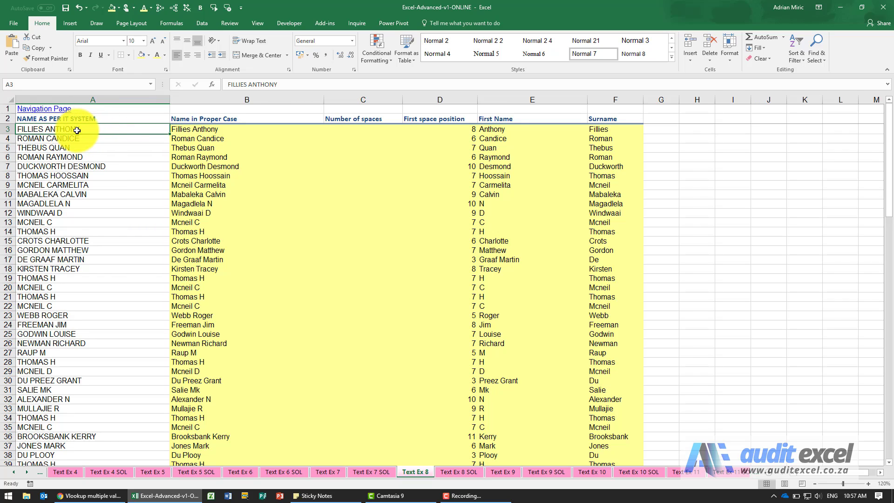
{"action": "left_click", "coordinate": [345, 129]}
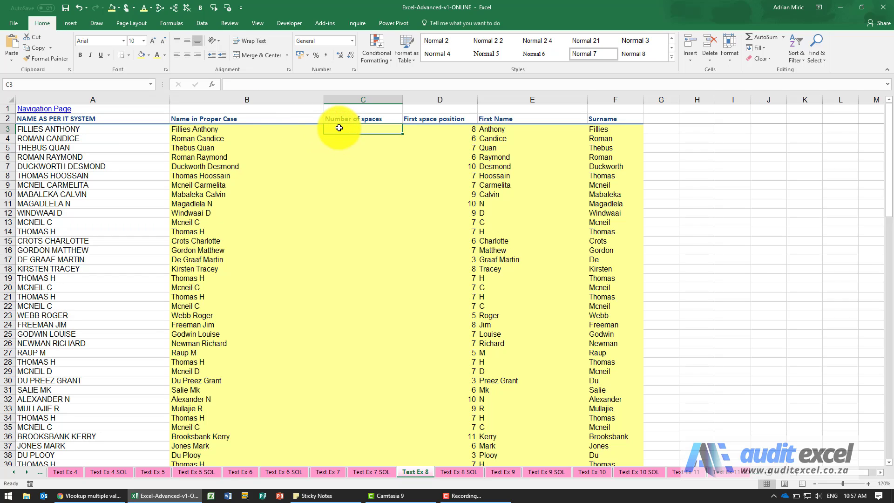
{"action": "left_click", "coordinate": [214, 85]}
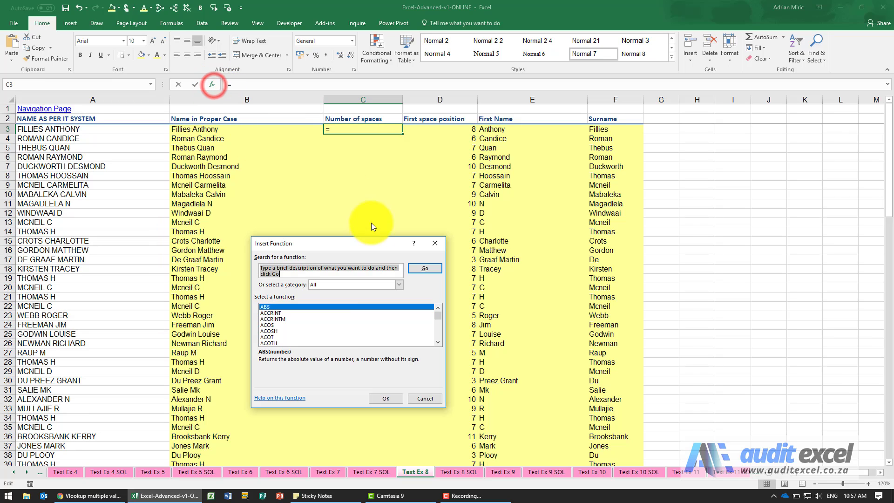
{"action": "left_click", "coordinate": [327, 320]}
{"action": "type", "text": "su"}
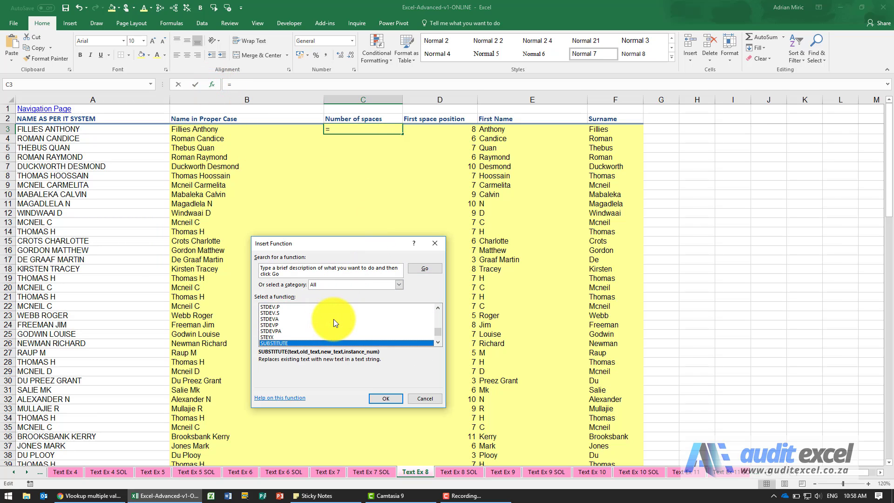
{"action": "key", "text": "Return"}
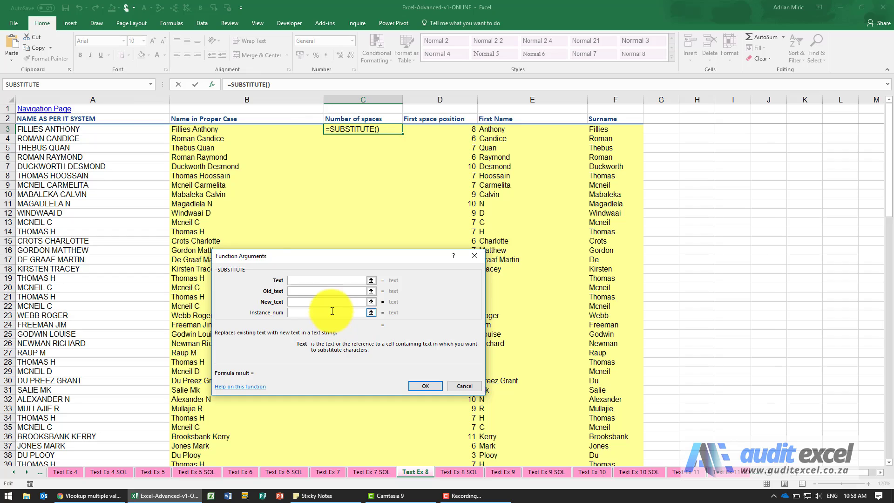
{"action": "left_click", "coordinate": [107, 129]}
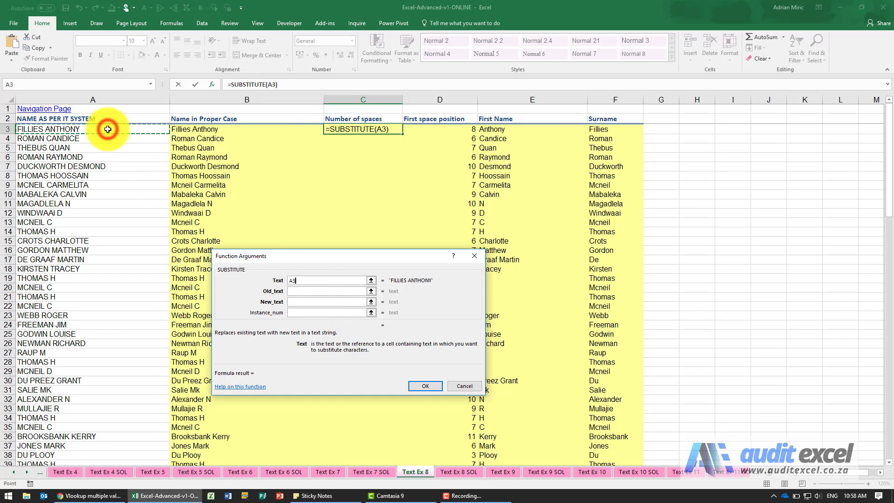
{"action": "key", "text": "Tab"}
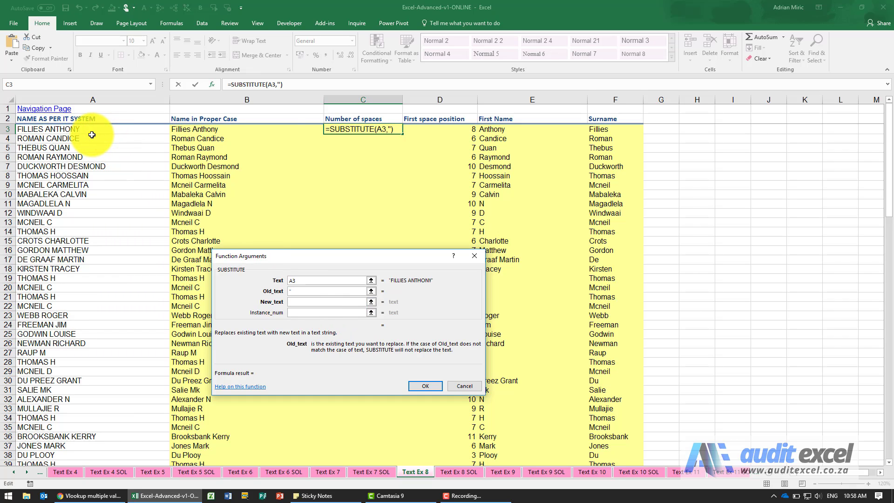
{"action": "key", "text": "Tab"}
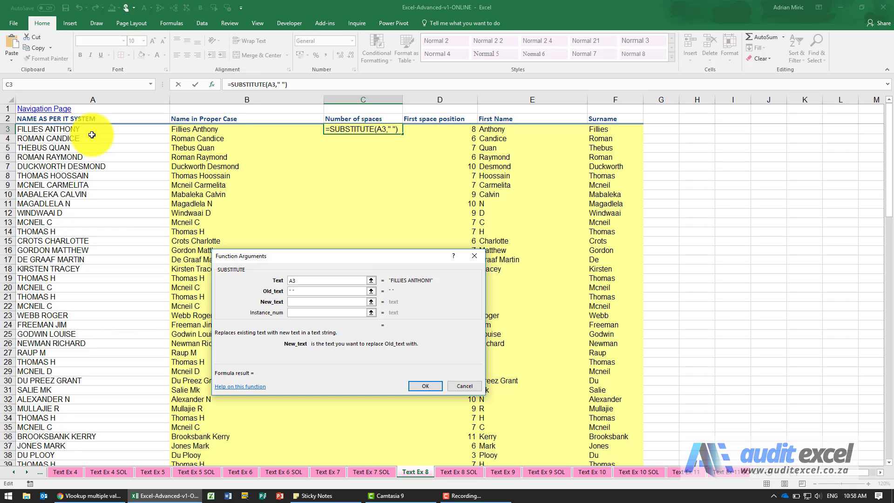
{"action": "type", "text": "\"\""}
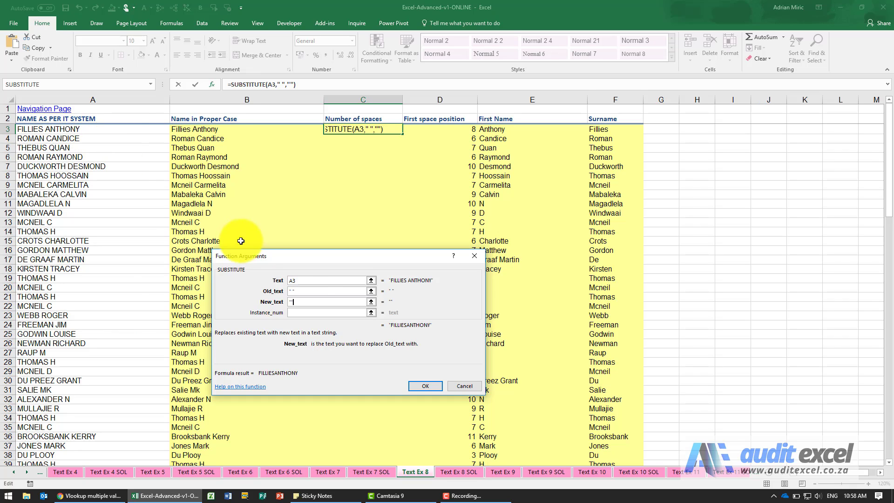
{"action": "left_click", "coordinate": [424, 384]}
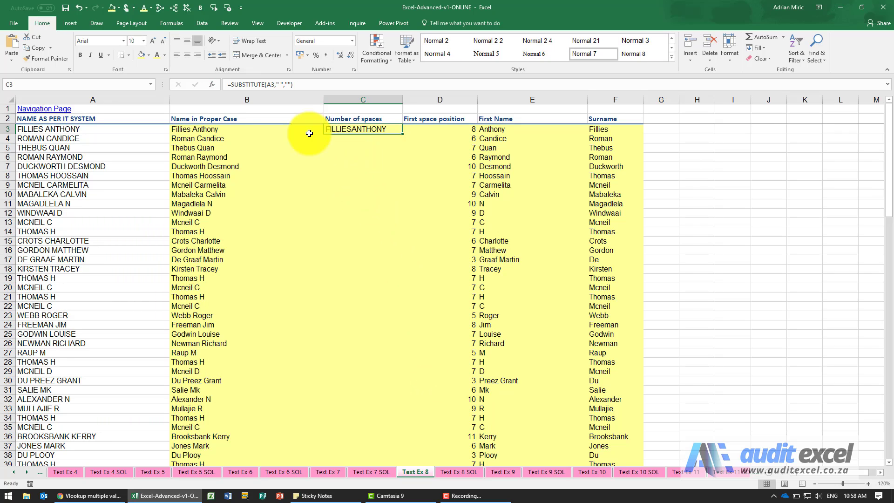
Wrap C3's SUBSTITUTE function in LEN so the formula reads =LEN(SUBSTITUTE(A3," ",""))
{"action": "left_click", "coordinate": [232, 87]}
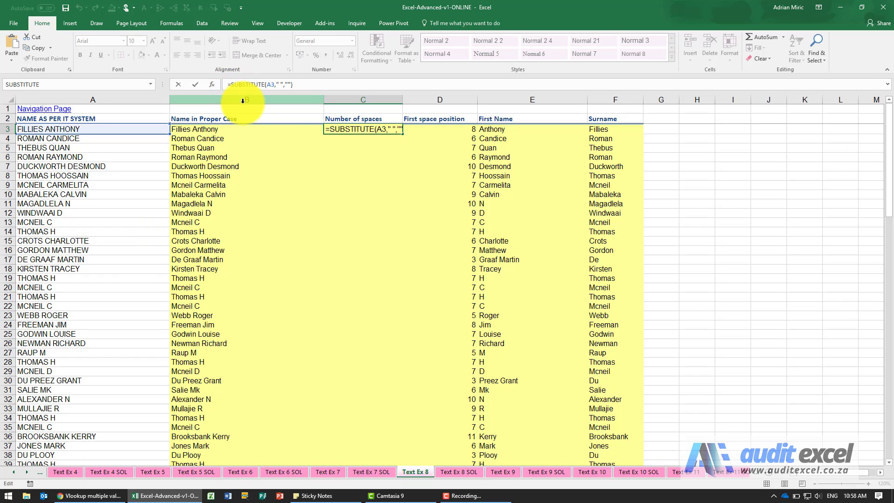
{"action": "type", "text": "len("}
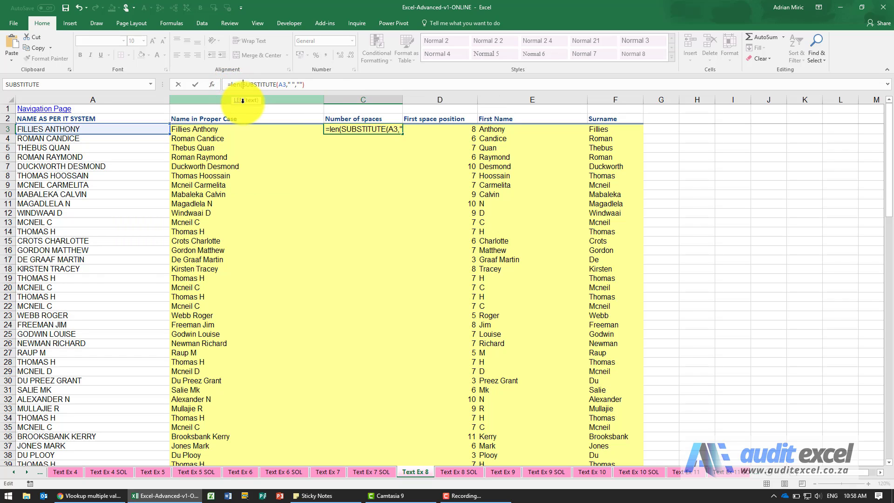
{"action": "left_click", "coordinate": [323, 86]}
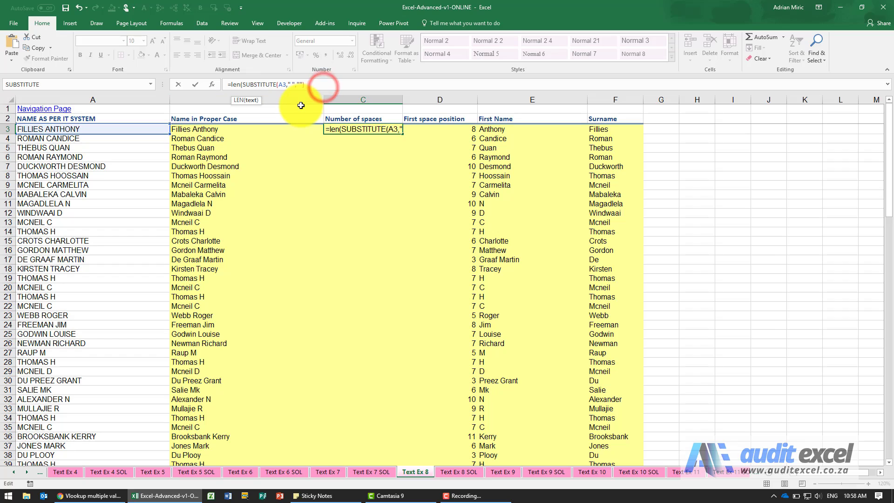
{"action": "type", "text": ")"}
{"action": "key", "text": "ctrl+Return"}
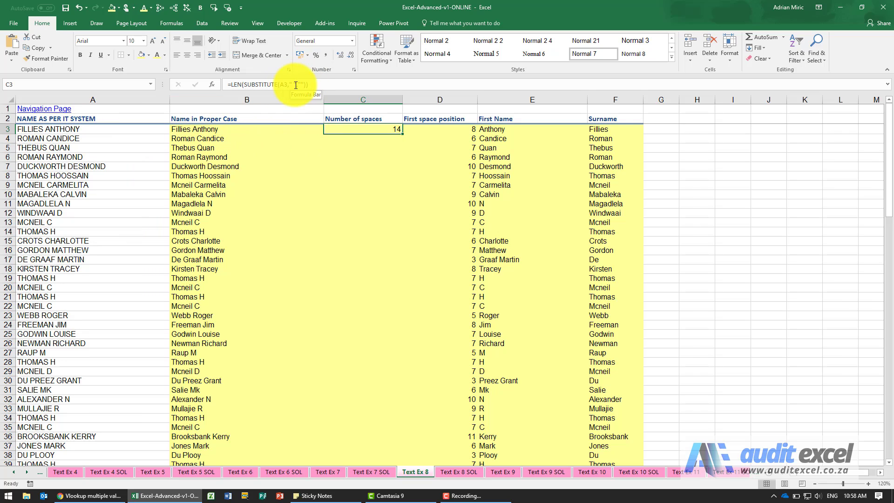
{"action": "left_click_drag", "start_coordinate": [303, 115], "coordinate": [331, 124]}
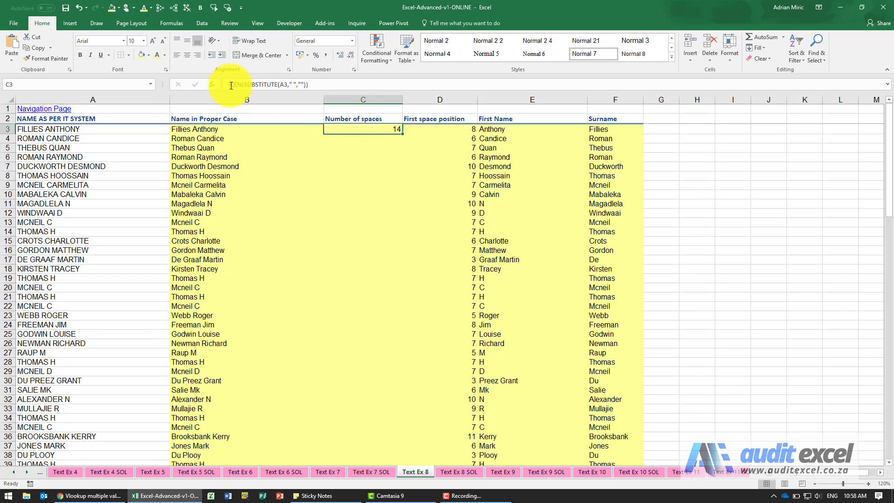
Check the length of the original name with a temporary =LEN(A3) formula in C1 and clear it
{"action": "left_click", "coordinate": [345, 109]}
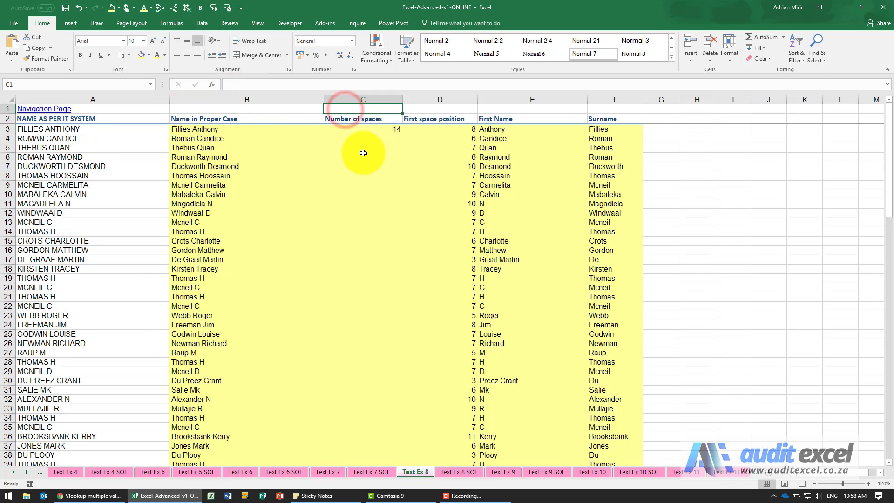
{"action": "type", "text": "=len("}
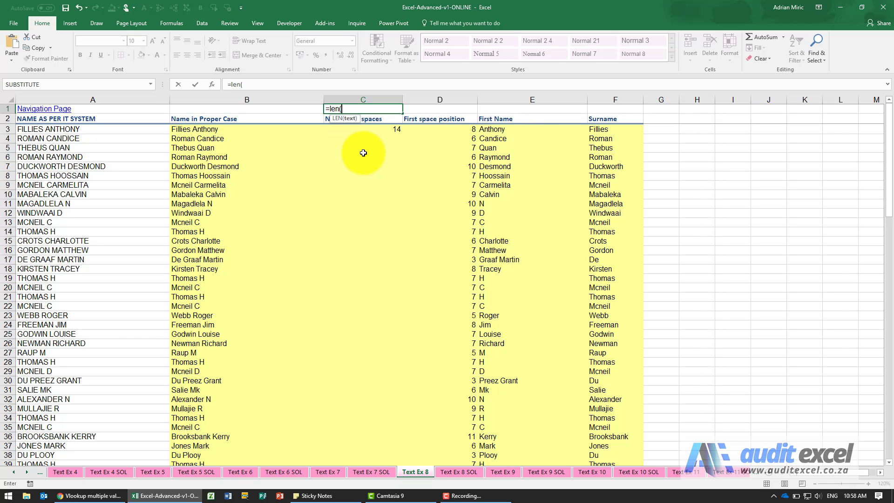
{"action": "left_click", "coordinate": [135, 131]}
{"action": "key", "text": "ctrl+Return"}
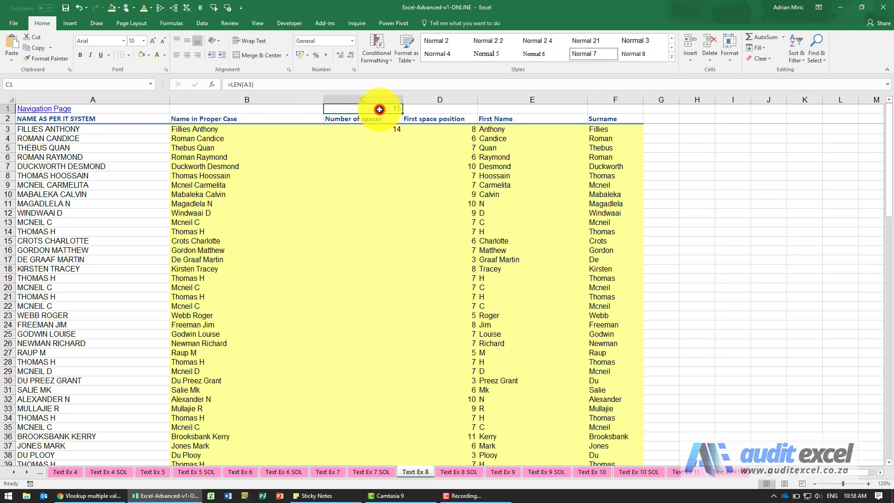
Subtract C3's existing LEN expression from LEN(A3), making the formula =LEN(A3)-LEN(SUBSTITUTE(A3," ",""))
{"action": "left_click", "coordinate": [377, 126]}
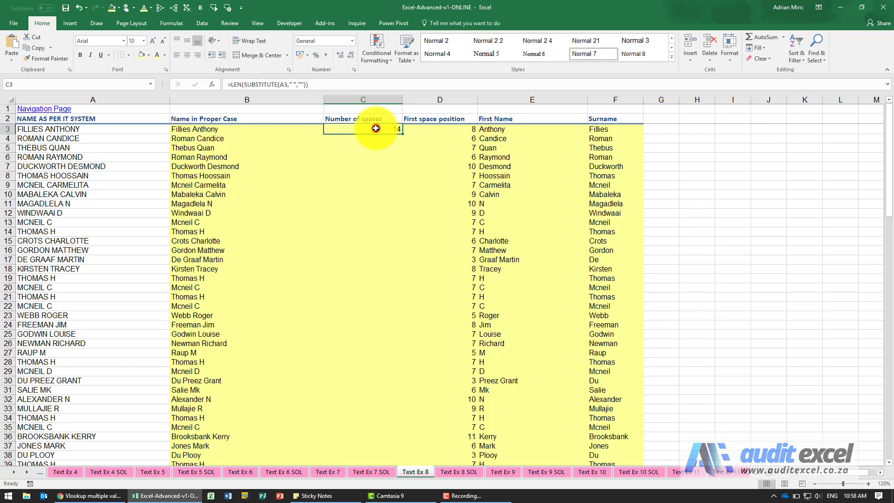
{"action": "left_click", "coordinate": [231, 84]}
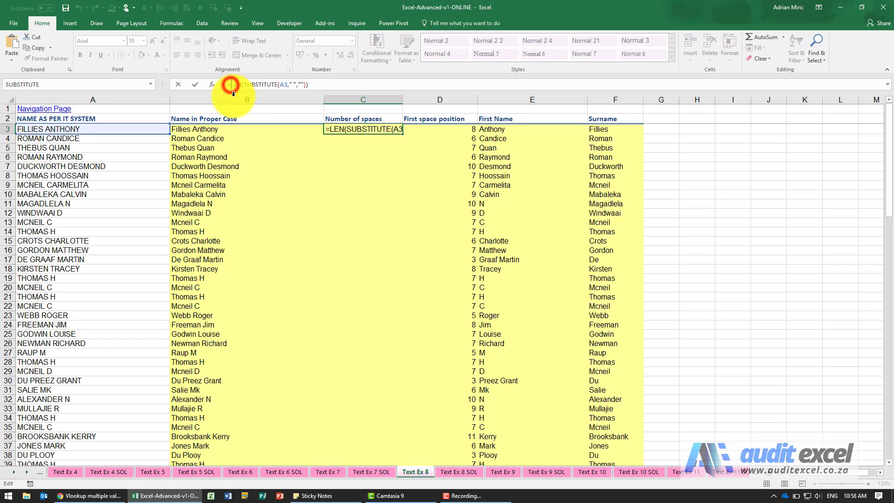
{"action": "type", "text": "len"}
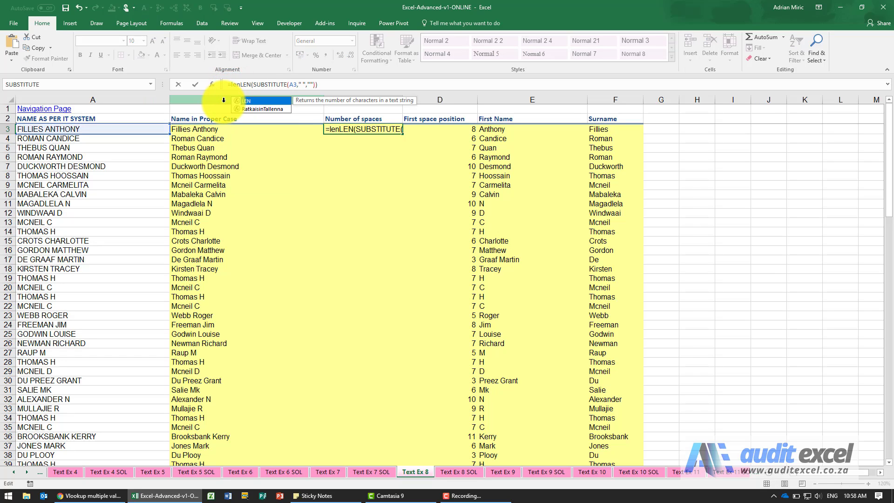
{"action": "type", "text": "("}
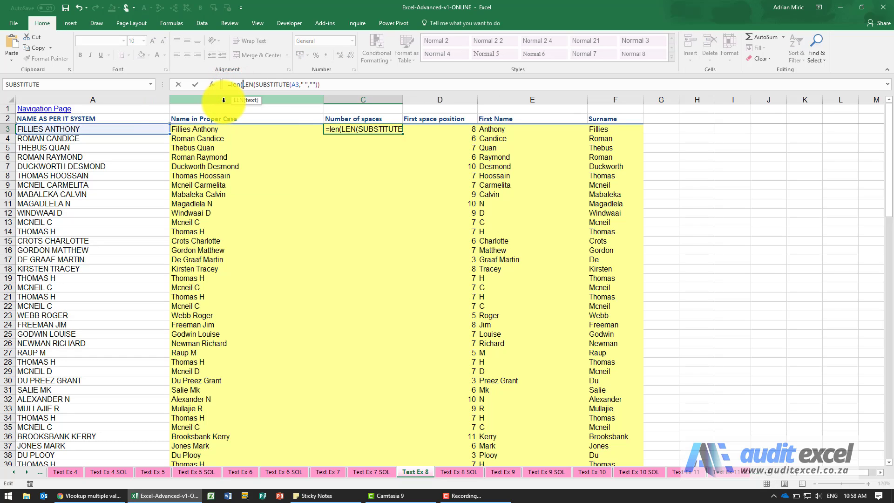
{"action": "left_click", "coordinate": [98, 127]}
{"action": "type", "text": ")"}
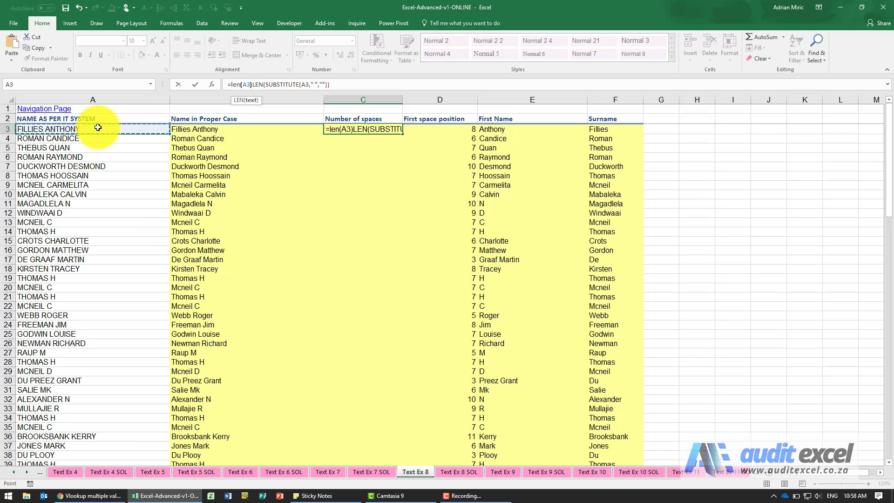
{"action": "type", "text": "-"}
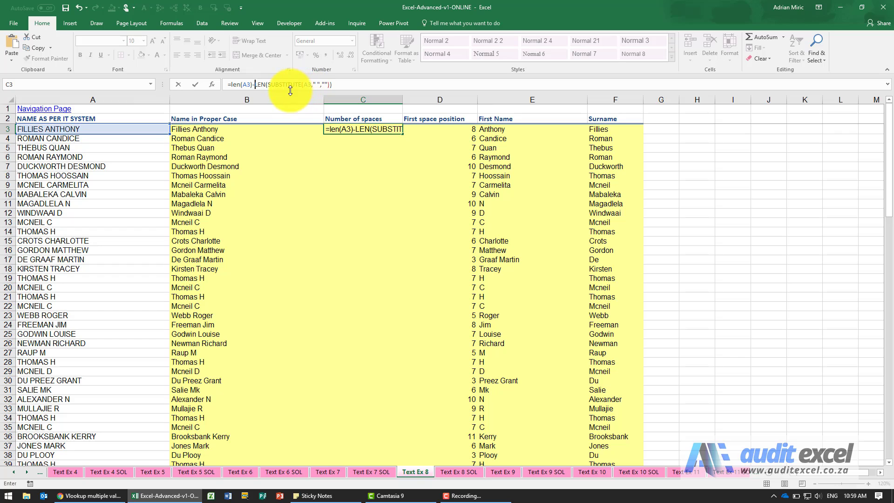
{"action": "key", "text": "Return"}
{"action": "key", "text": "Up"}
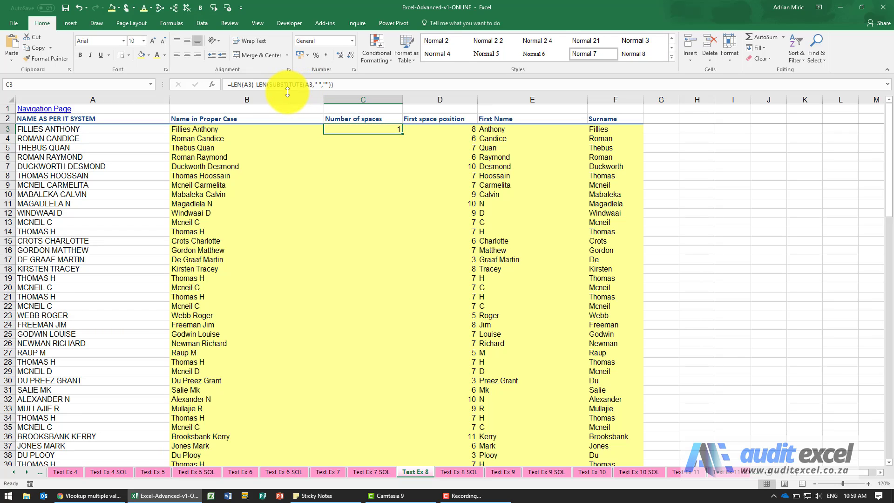
Copy the space-count formula from C3 down the Number of spaces column to row 113
{"action": "key", "text": "Left"}
{"action": "key", "text": "ctrl+Down"}
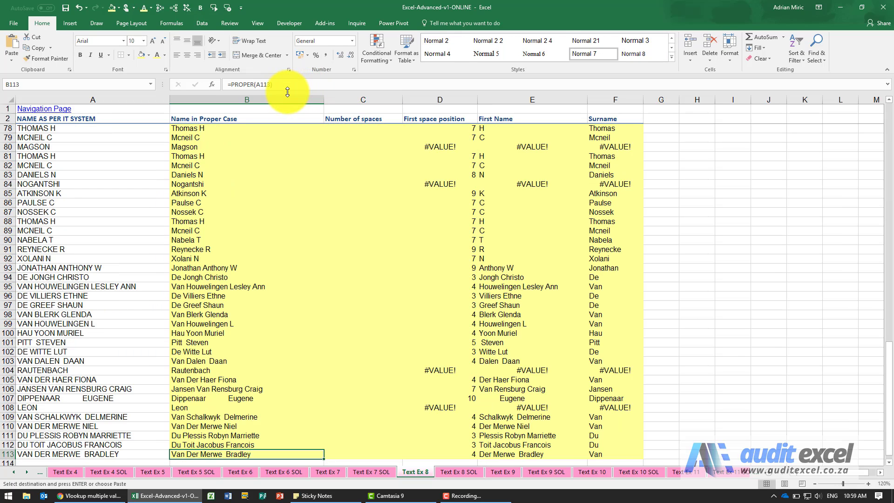
{"action": "key", "text": "Right"}
{"action": "key", "text": "ctrl+shift+Up"}
{"action": "key", "text": "Return"}
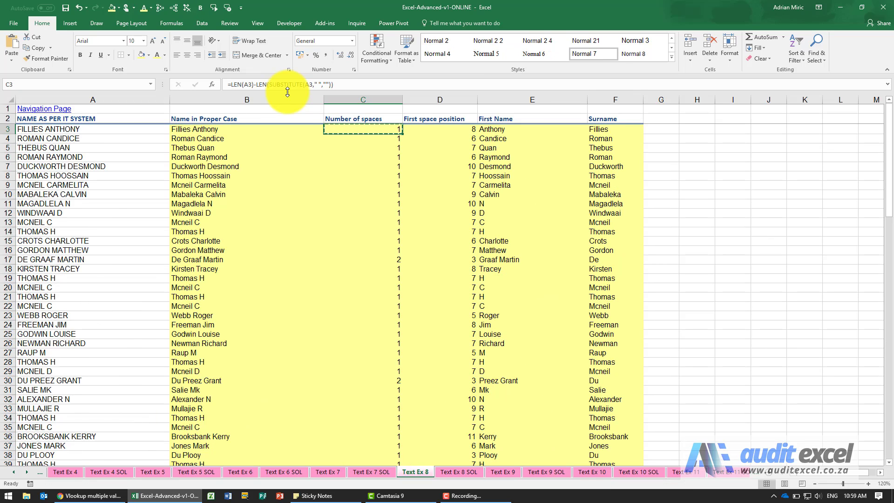
Examine the space counts for the names in rows 17 and 30
{"action": "left_click", "coordinate": [381, 258]}
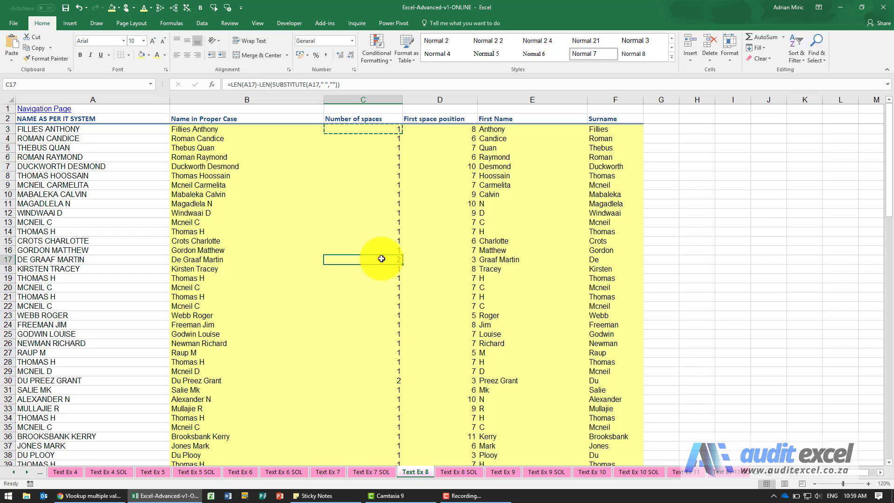
{"action": "left_click", "coordinate": [386, 380]}
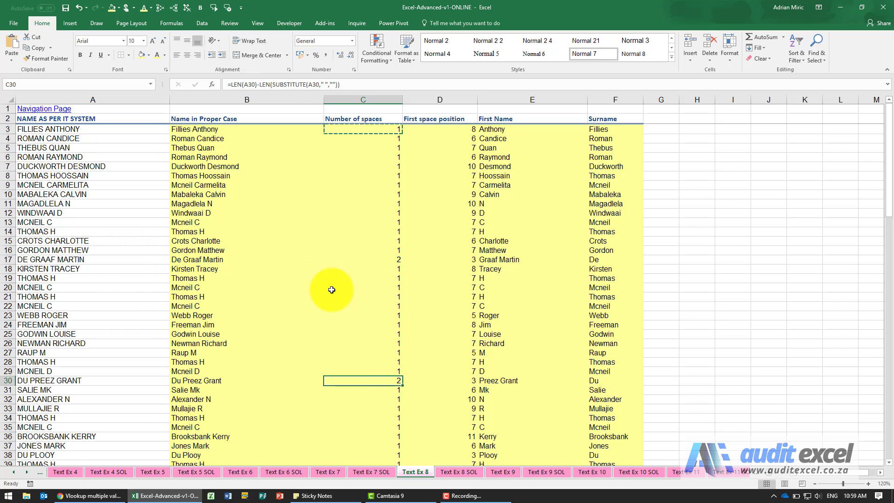
{"action": "left_click", "coordinate": [374, 259]}
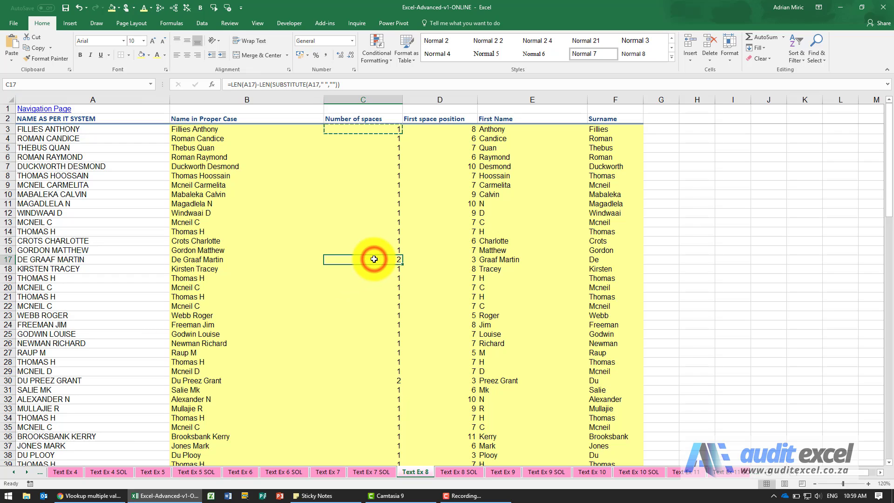
Turn on filtering for the whole name table, A2:F113, with row 2 as its headers
{"action": "left_click", "coordinate": [118, 122]}
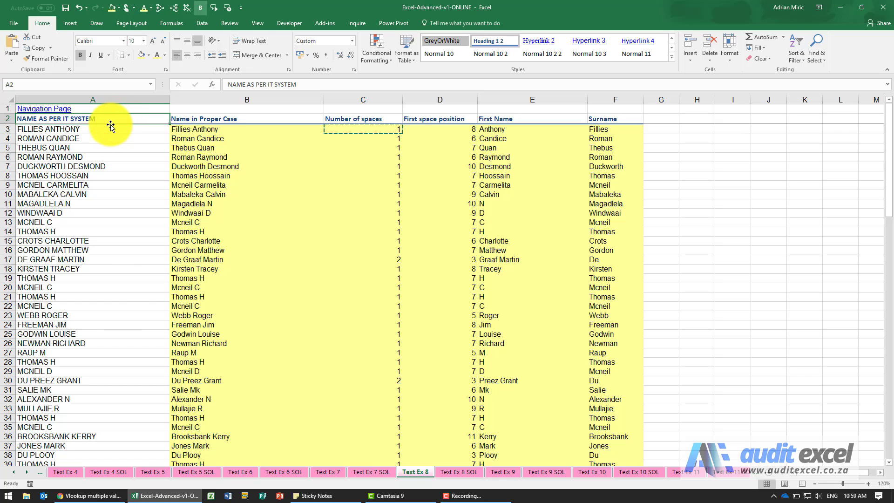
{"action": "key", "text": "ctrl+shift+Right"}
{"action": "key", "text": "ctrl+shift+Down"}
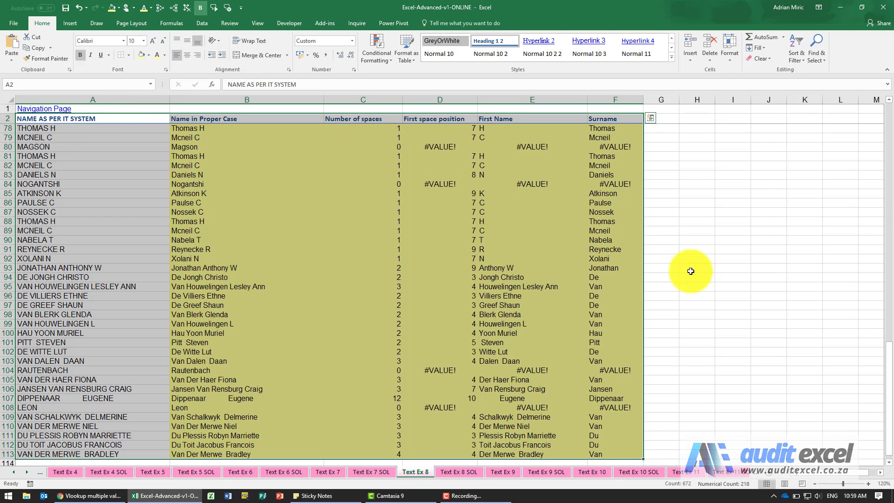
{"action": "left_click_drag", "start_coordinate": [888, 380], "coordinate": [862, 129]}
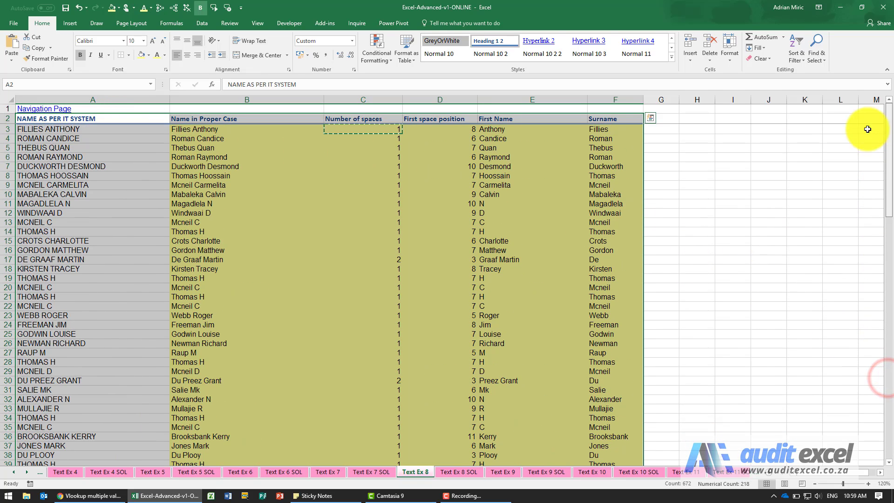
{"action": "left_click", "coordinate": [200, 23]}
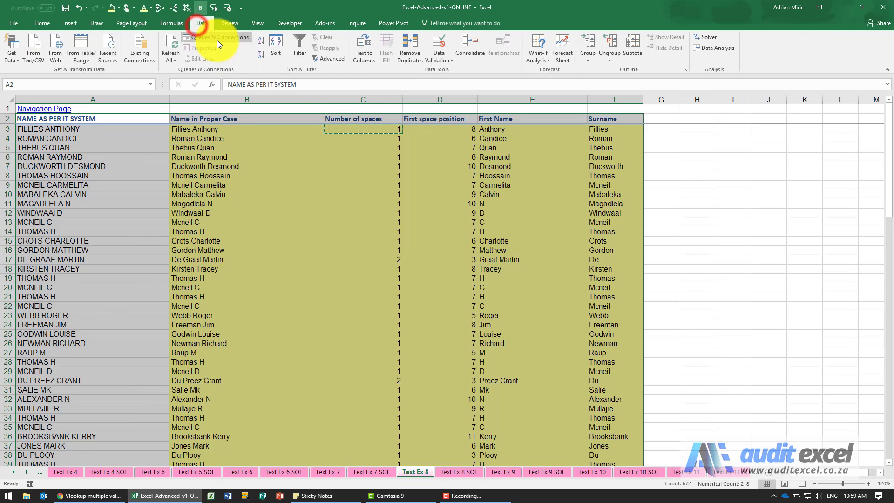
{"action": "left_click", "coordinate": [294, 46]}
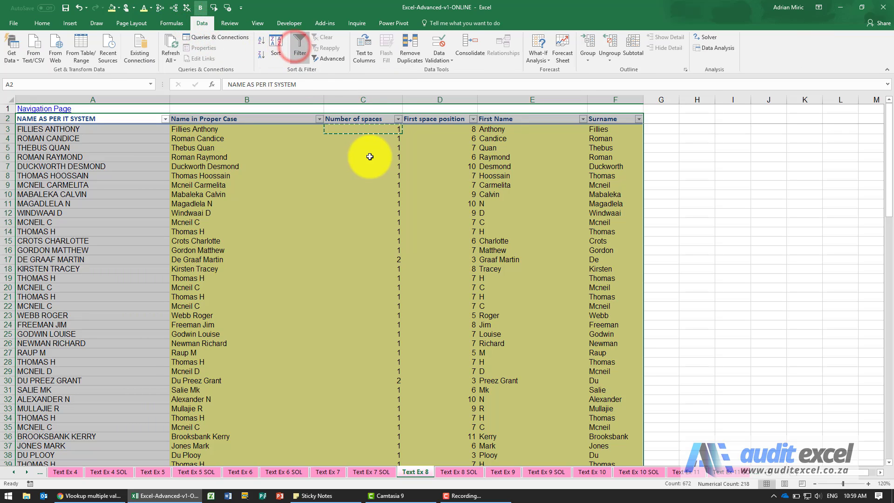
Filter the Number of spaces column to hide the rows with a value of 1
{"action": "left_click", "coordinate": [398, 119]}
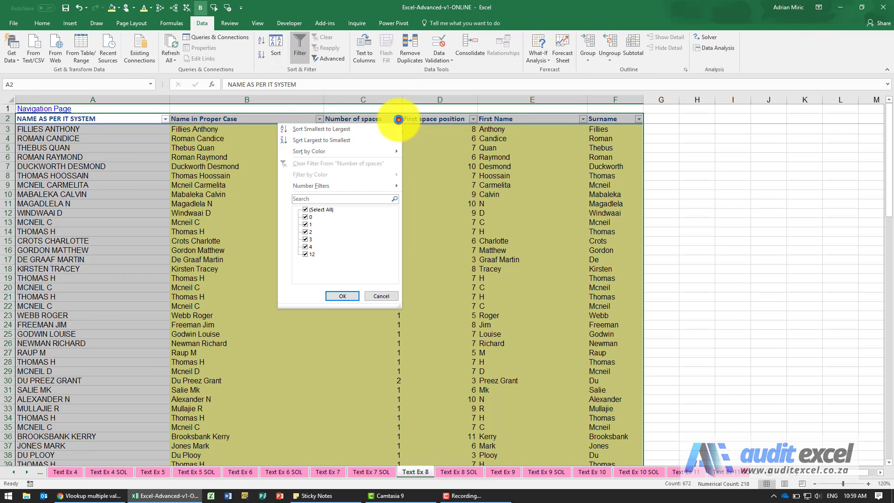
{"action": "left_click", "coordinate": [305, 224]}
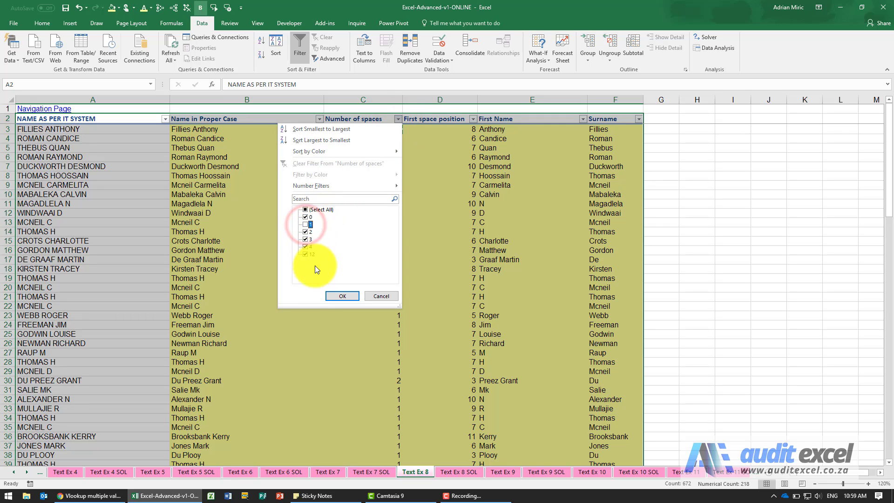
{"action": "left_click", "coordinate": [331, 296]}
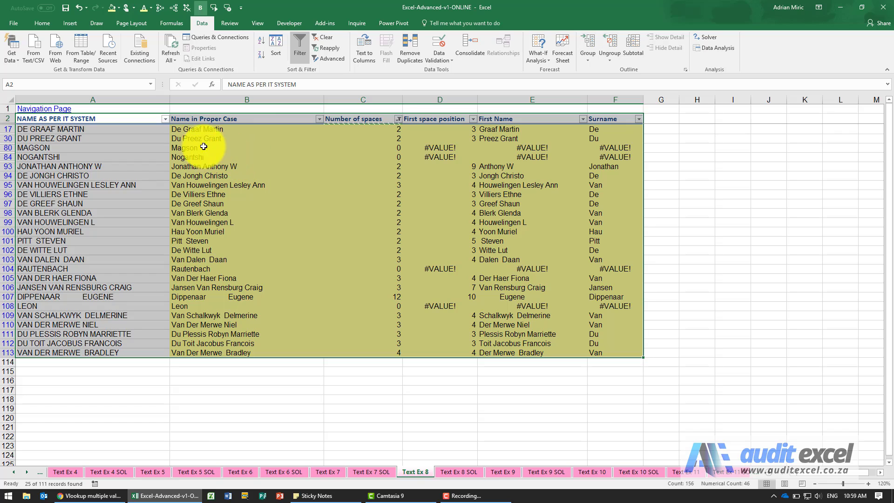
Inspect the proper-case names in B17 and B30, and clear the Number of spaces filter
{"action": "left_click", "coordinate": [214, 130]}
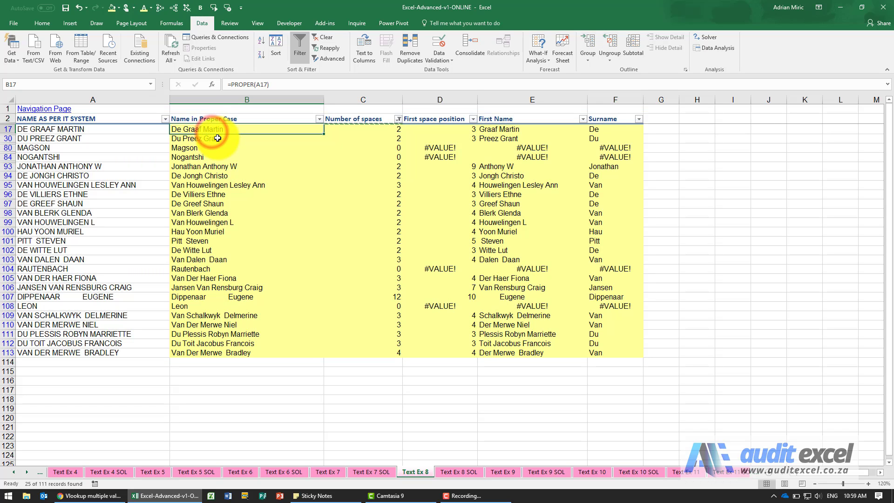
{"action": "left_click", "coordinate": [217, 138]}
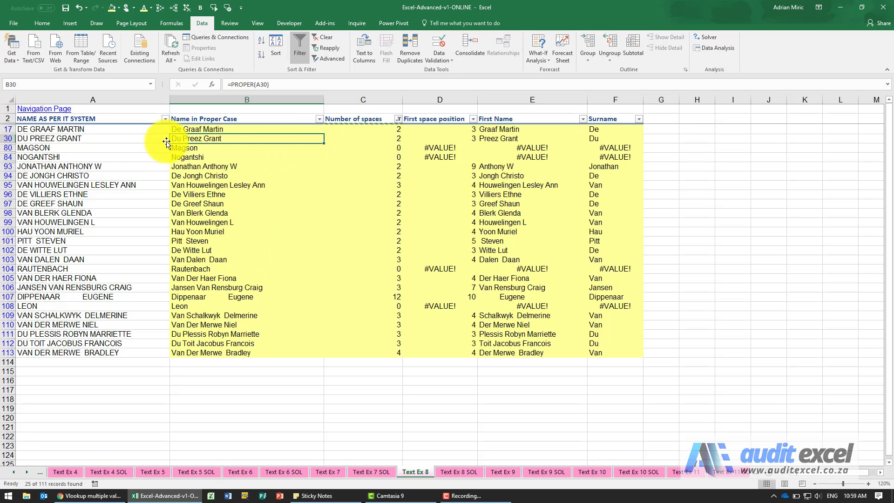
{"action": "left_click", "coordinate": [327, 38]}
{"action": "left_click", "coordinate": [371, 208]}
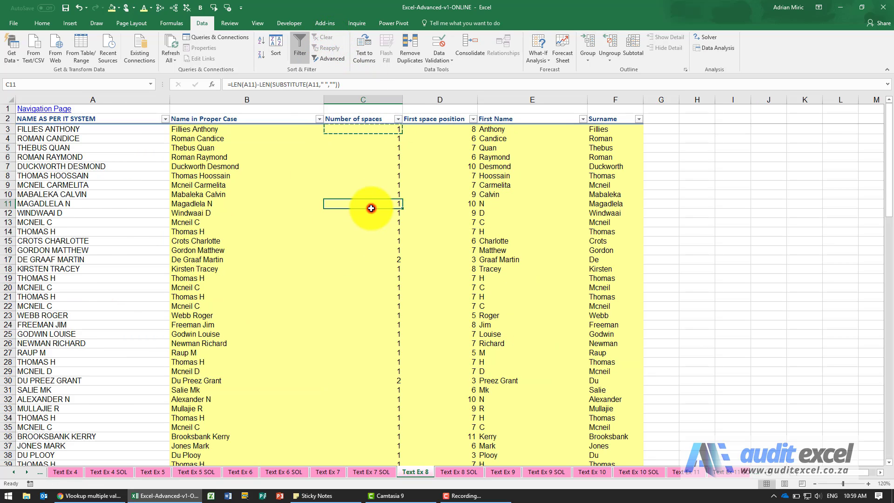